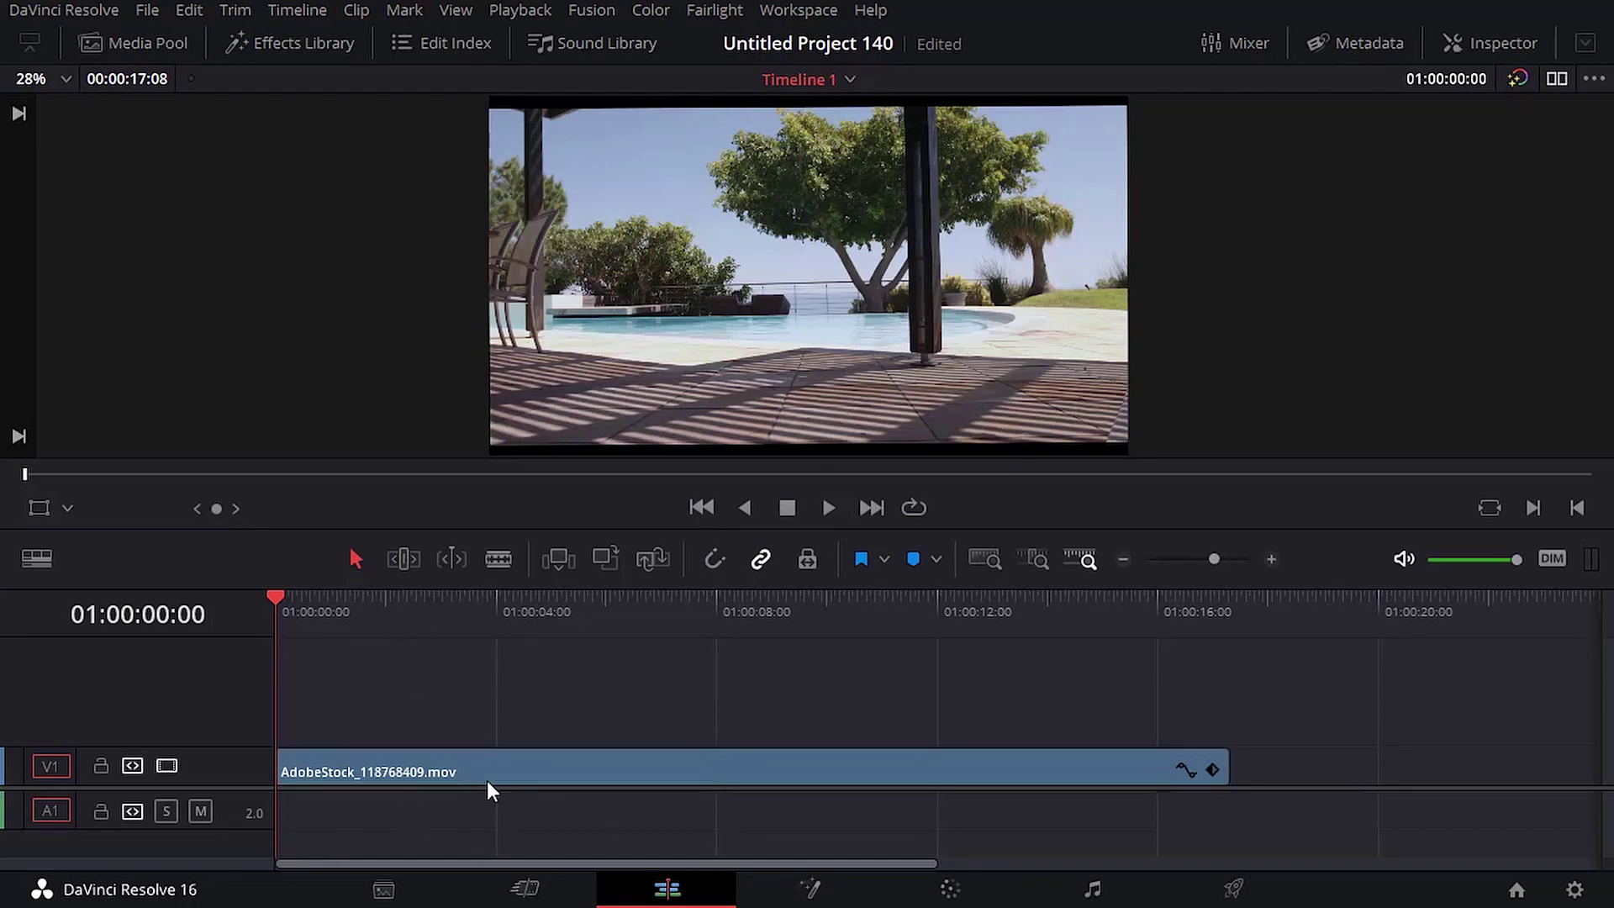
Test a few Rotation Angle values in the Inspector's Transform settings, then set it back to 0.
click(1463, 49)
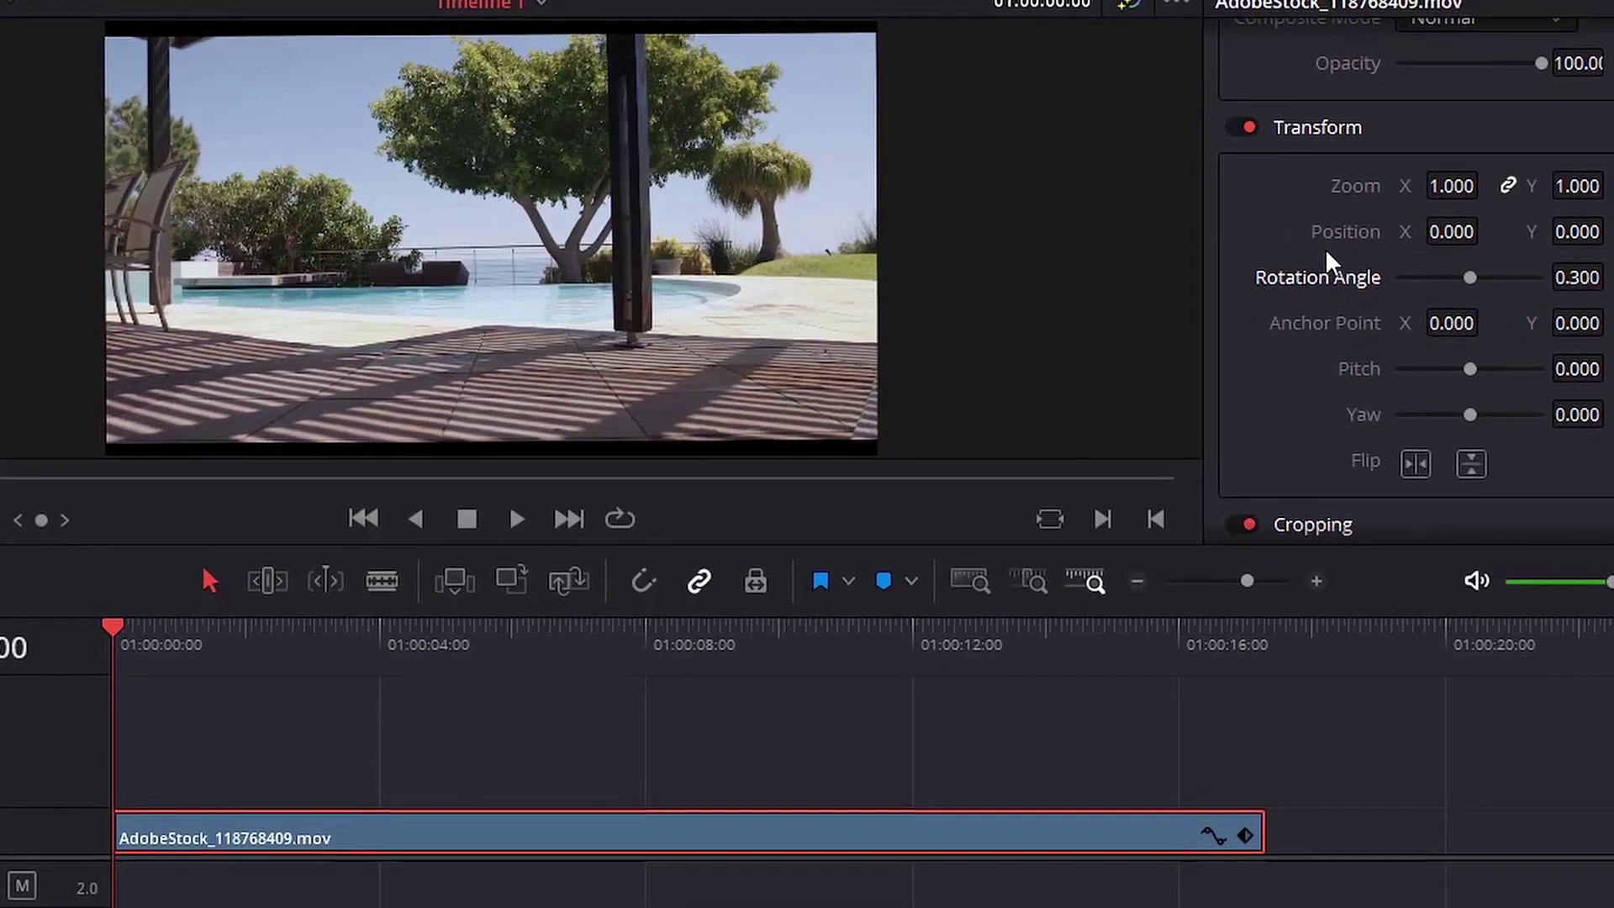
scroll(1318, 290, up, 2)
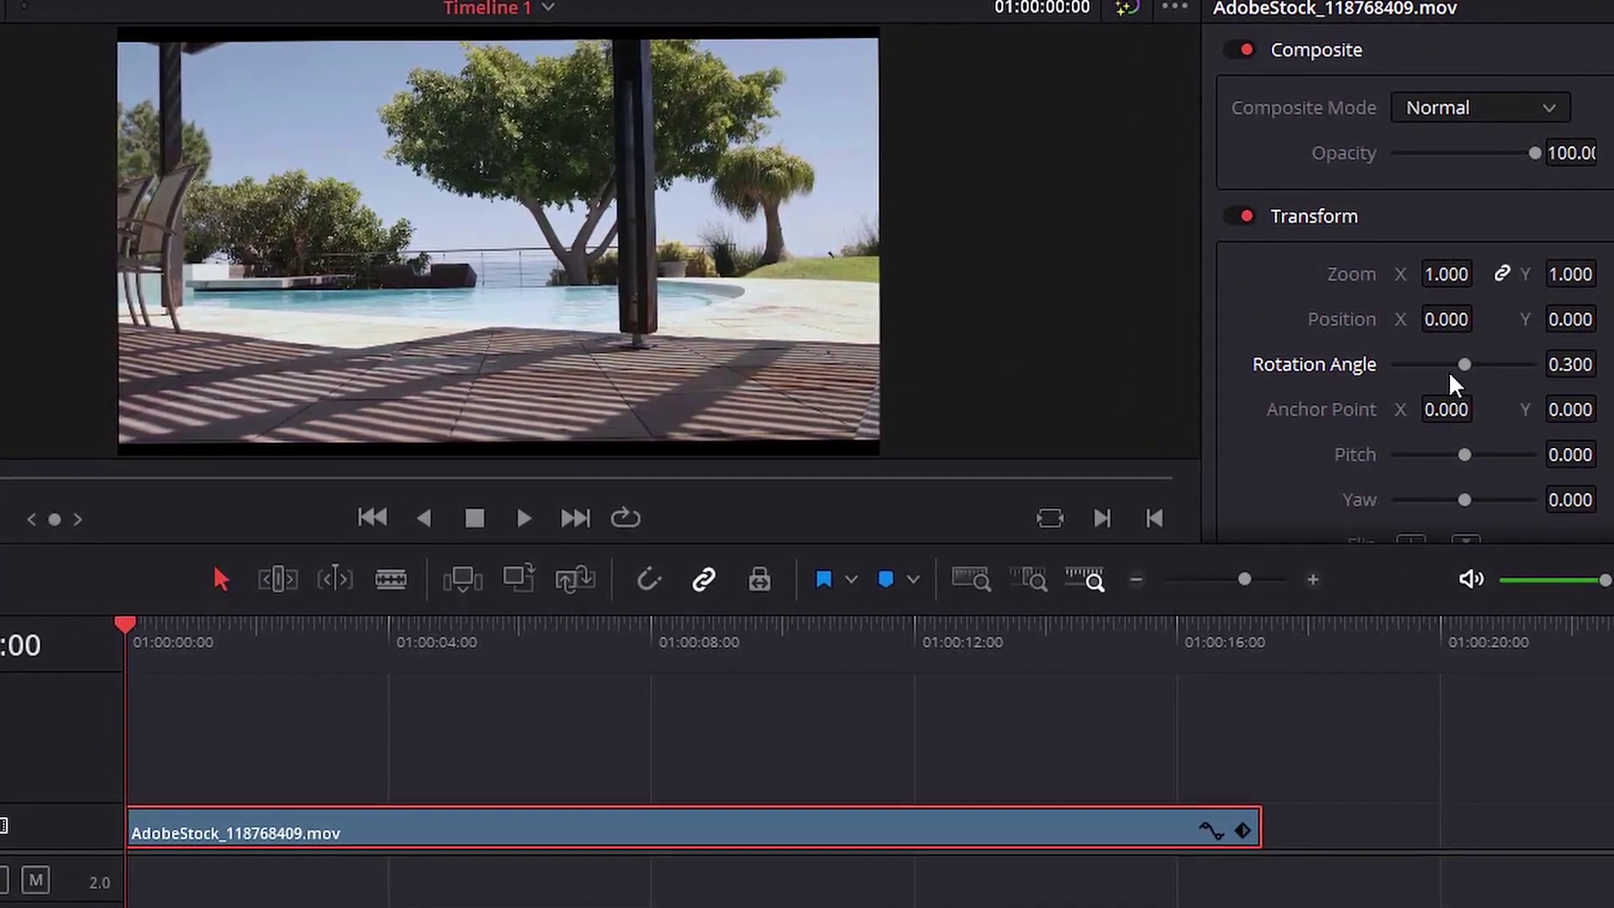
drag(1587, 369, 1562, 368)
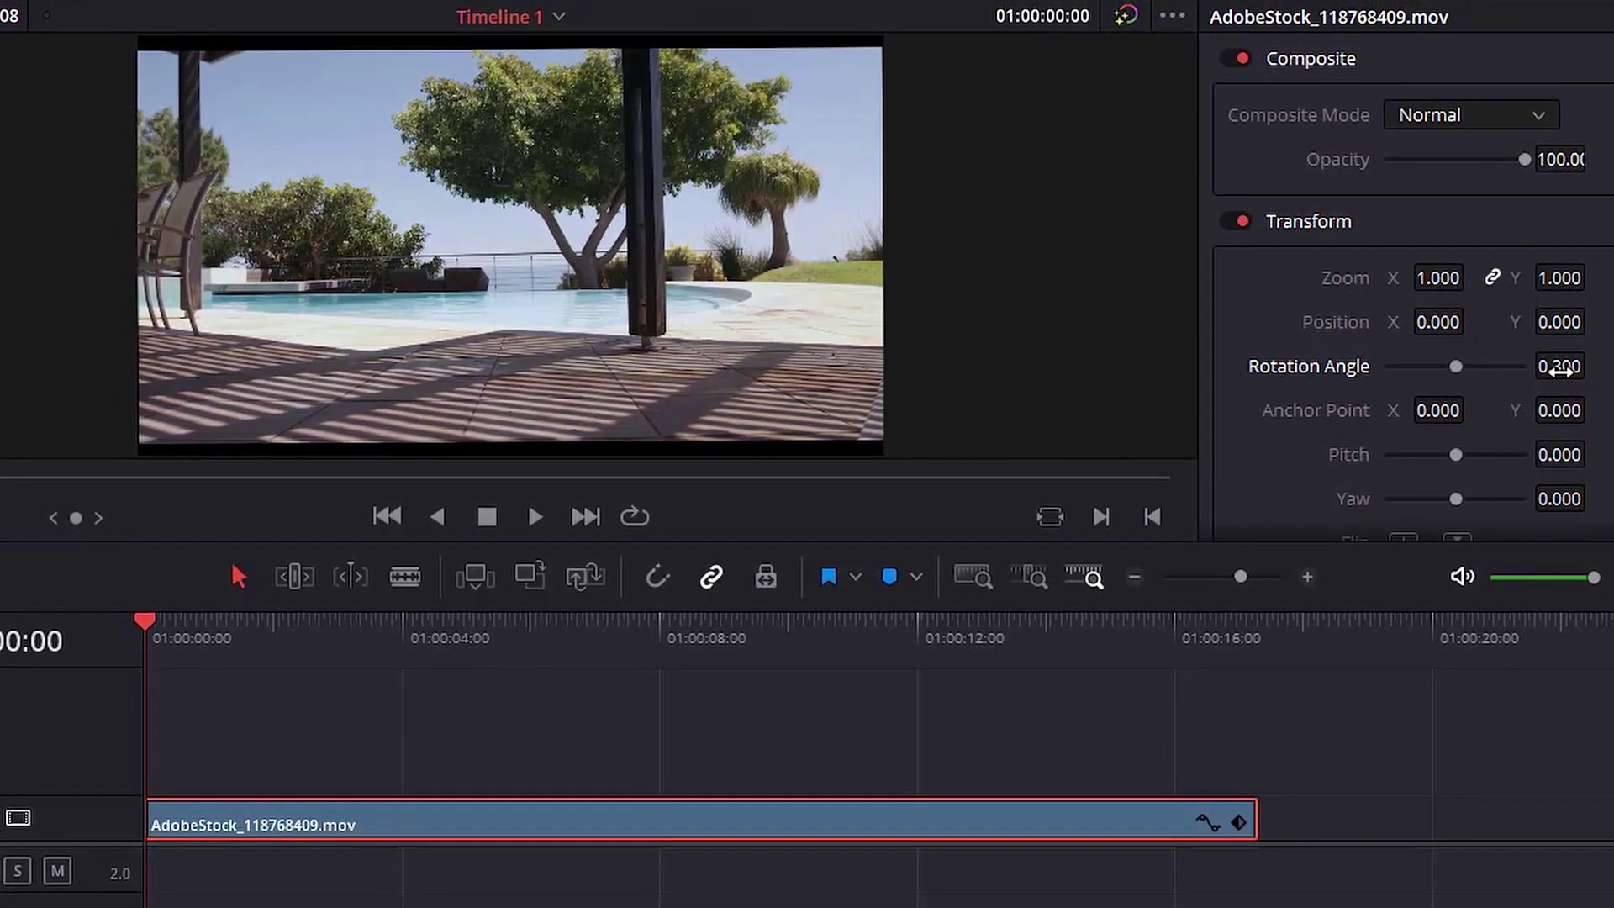
mouse_move(1561, 368)
mouse_down()
mouse_move(1589, 366)
mouse_move(1531, 370)
mouse_move(1572, 368)
mouse_move(1546, 373)
mouse_up()
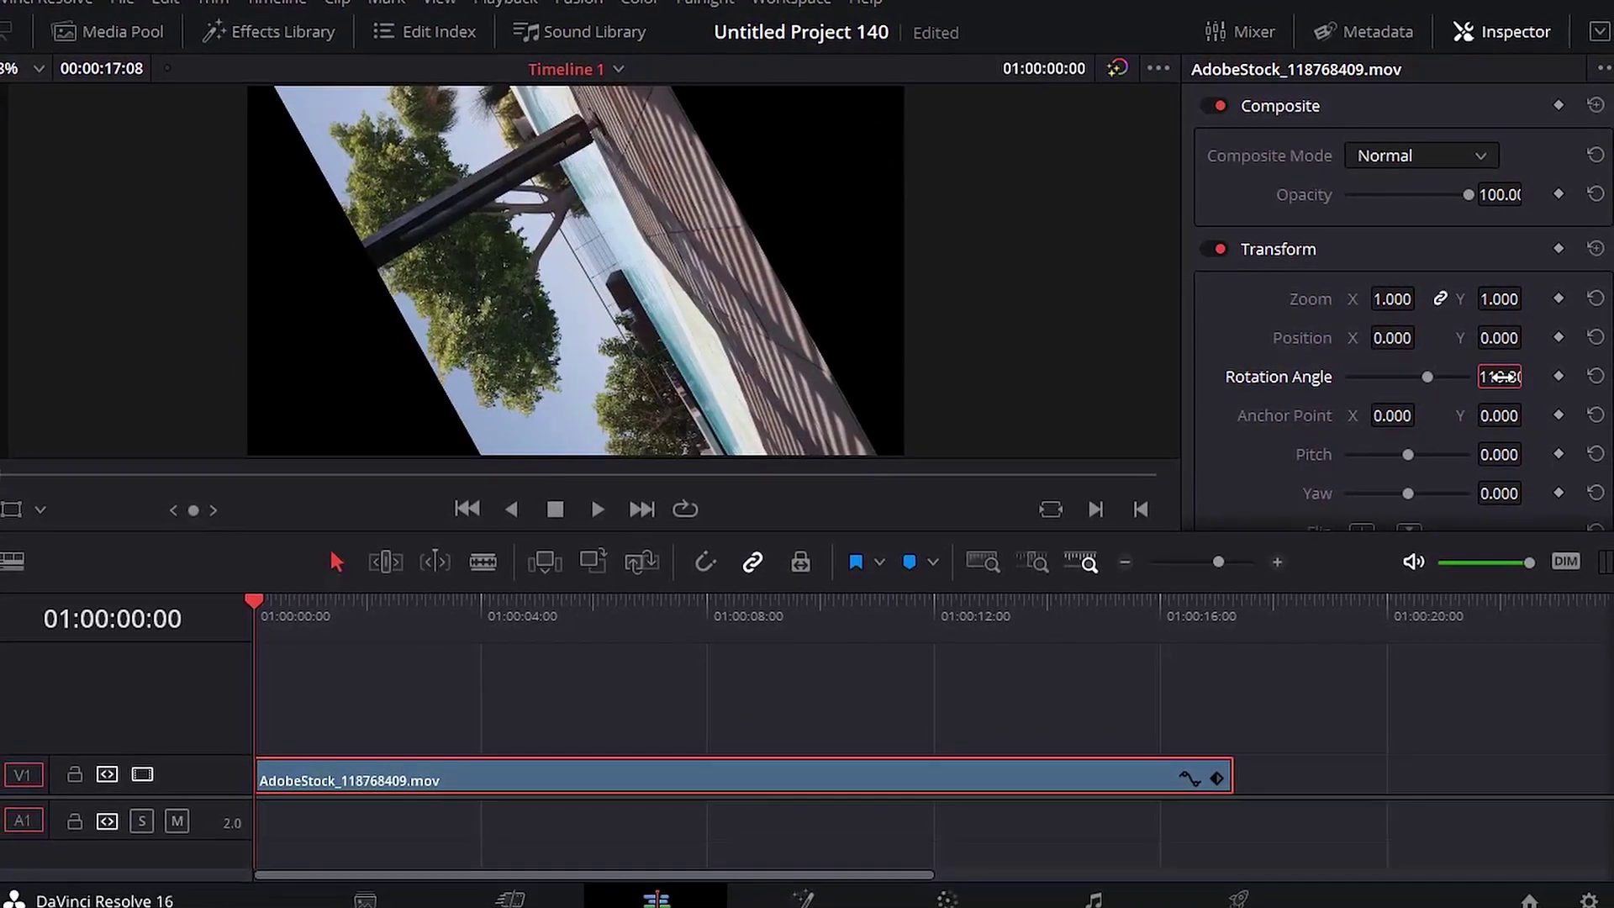
key(Return)
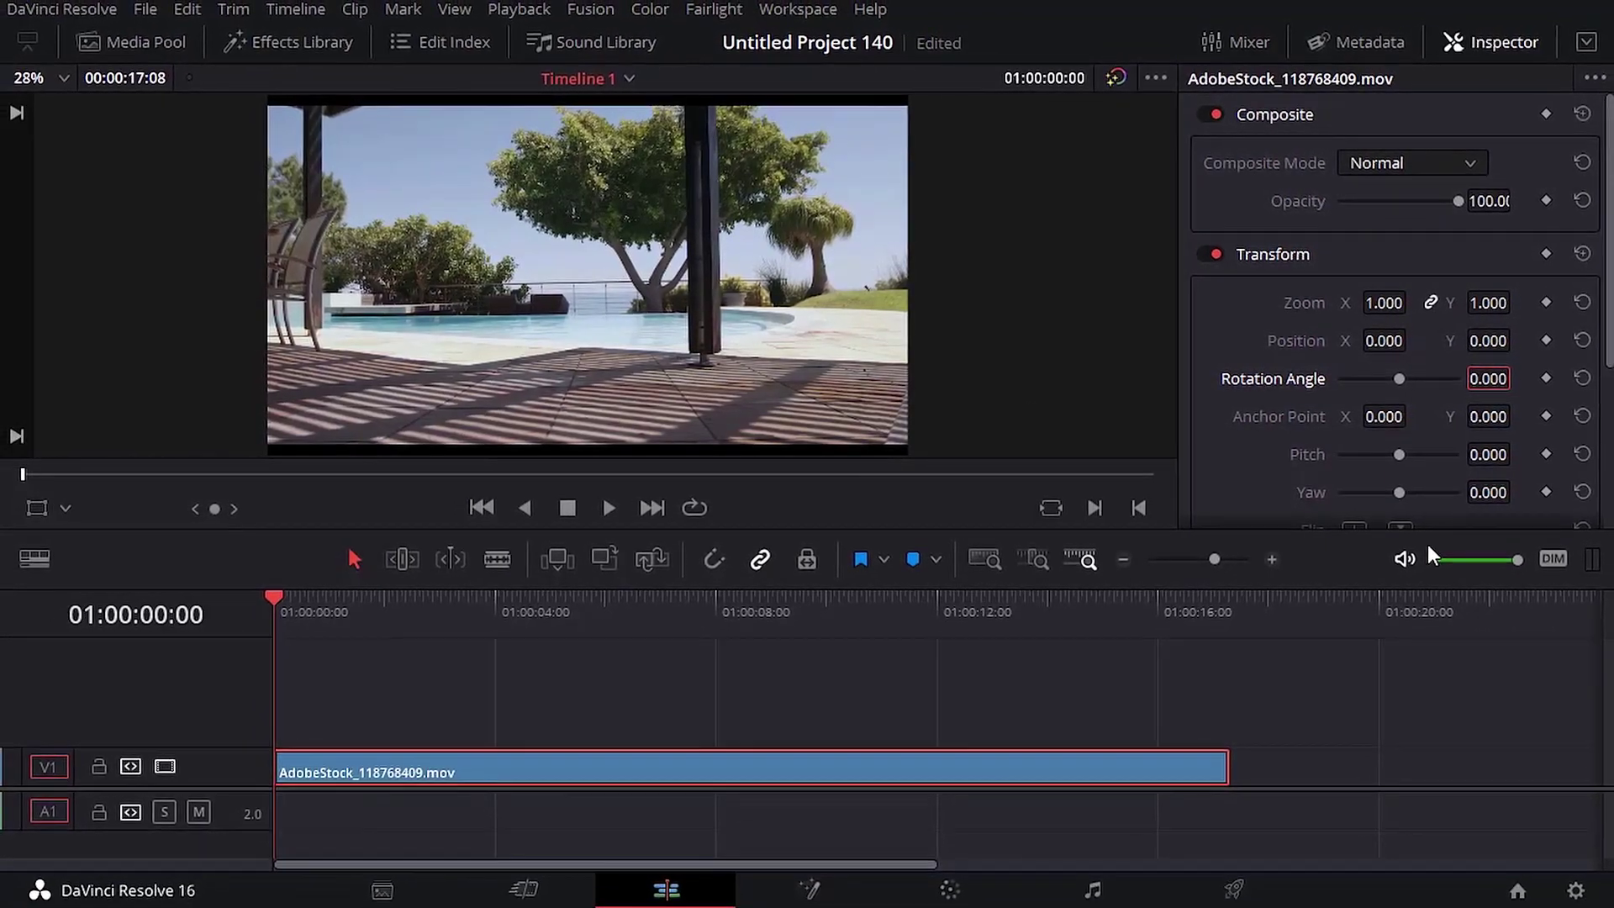
Keyframe Rotation Angle at 0 on the first frame and about 360 at 01:00:06:12.
click(1543, 382)
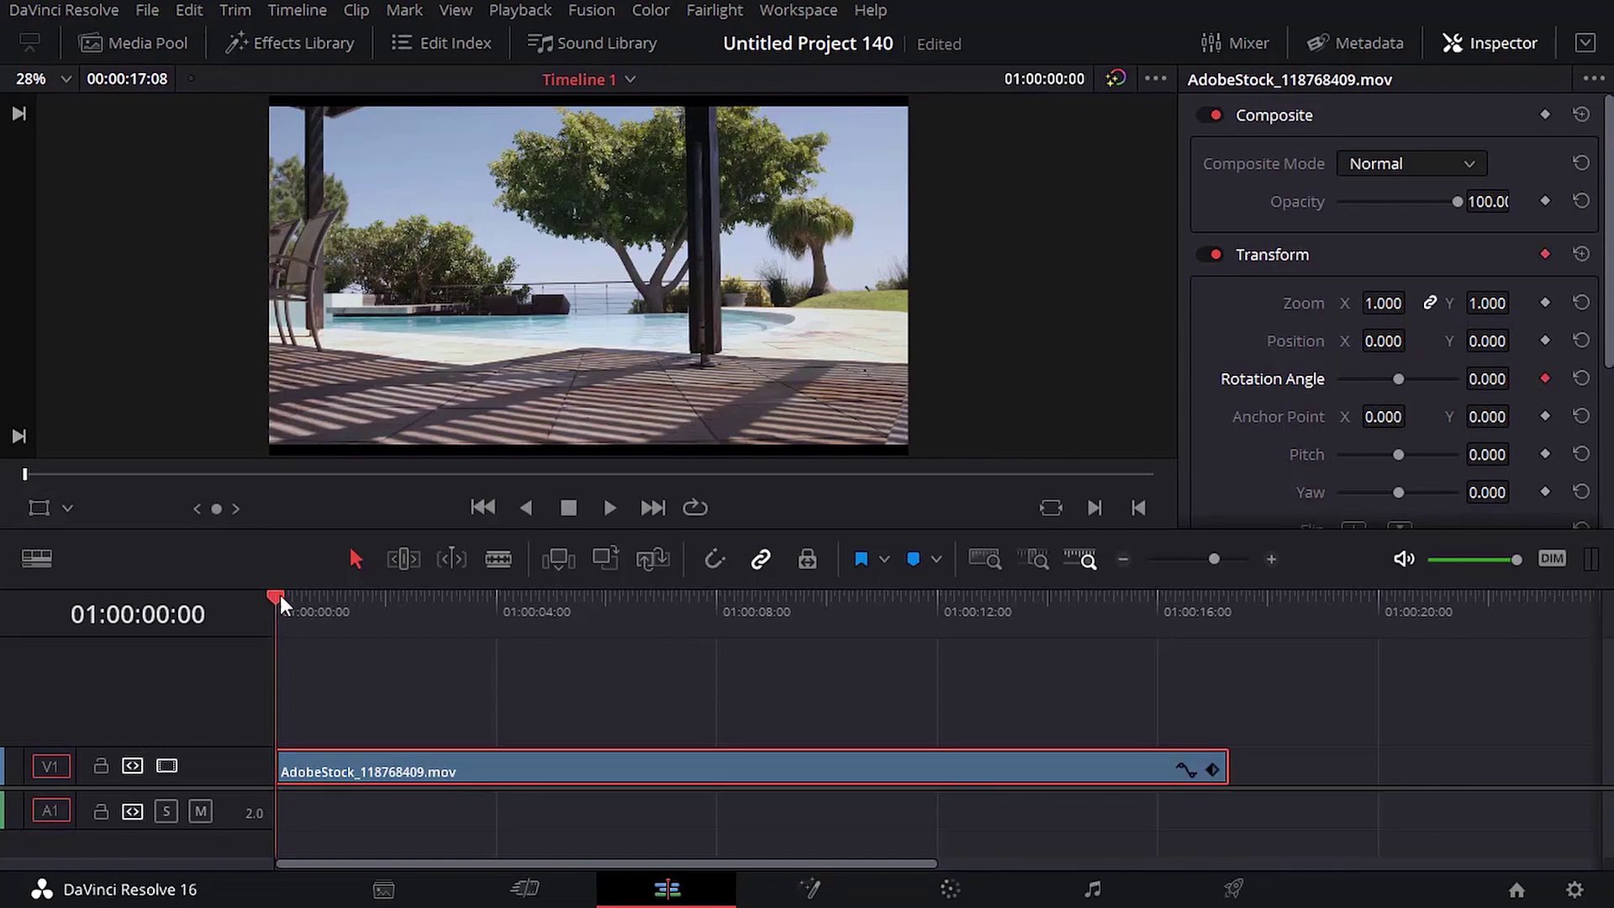
mouse_move(281, 594)
mouse_down()
mouse_move(879, 599)
mouse_move(634, 607)
mouse_up()
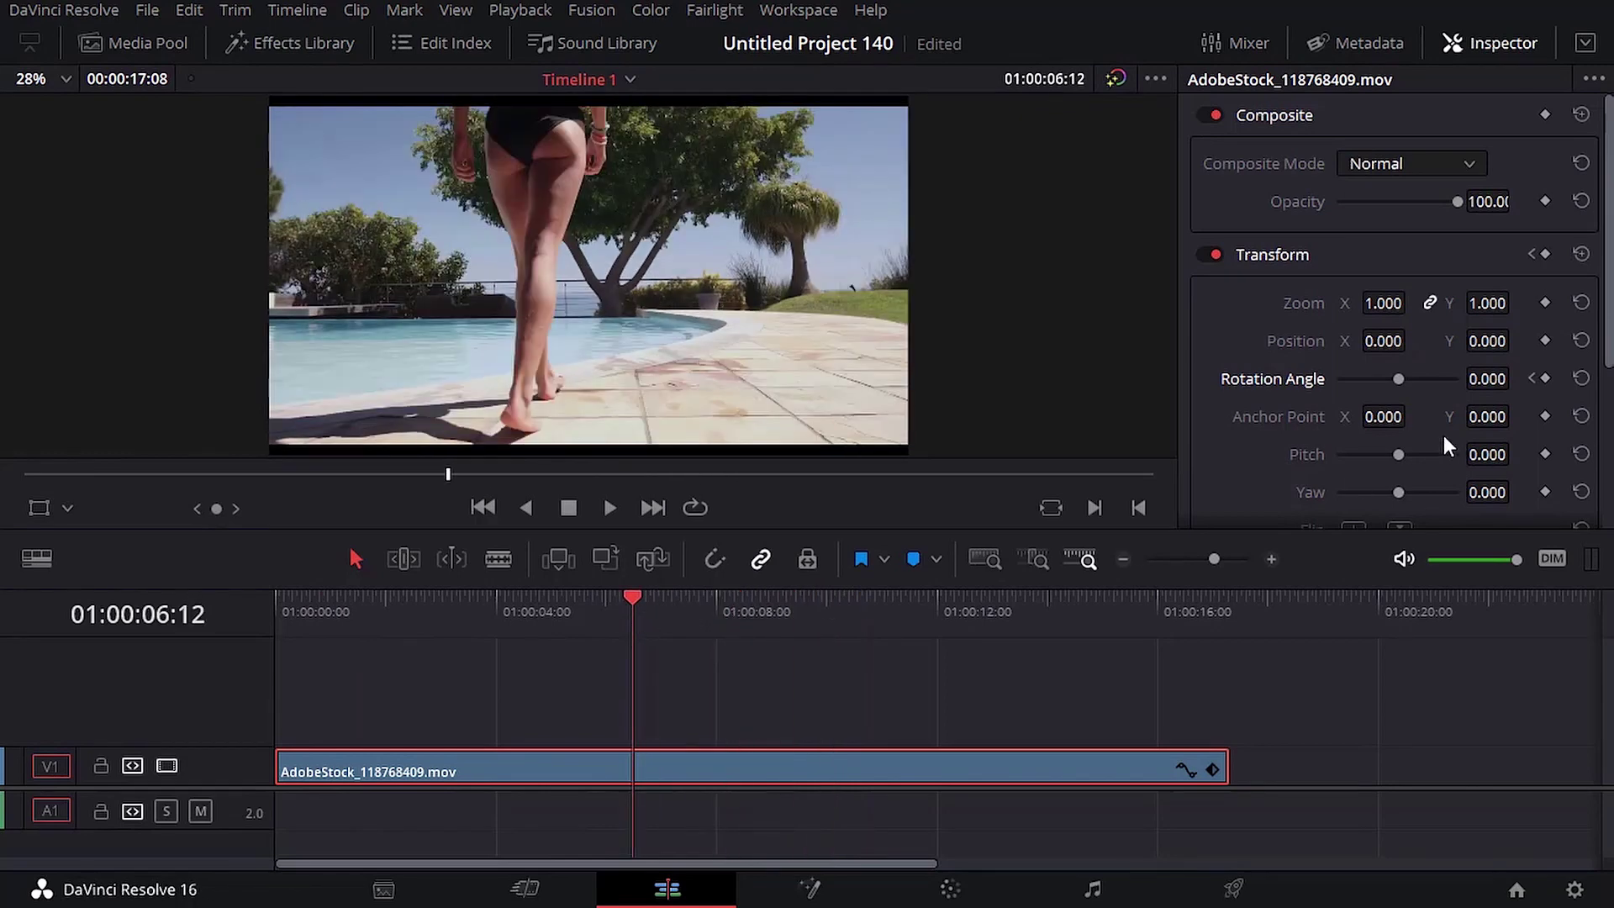
mouse_move(1482, 384)
mouse_down()
mouse_move(1516, 379)
mouse_move(1457, 398)
mouse_move(1517, 378)
mouse_move(1462, 378)
mouse_move(1481, 380)
mouse_up()
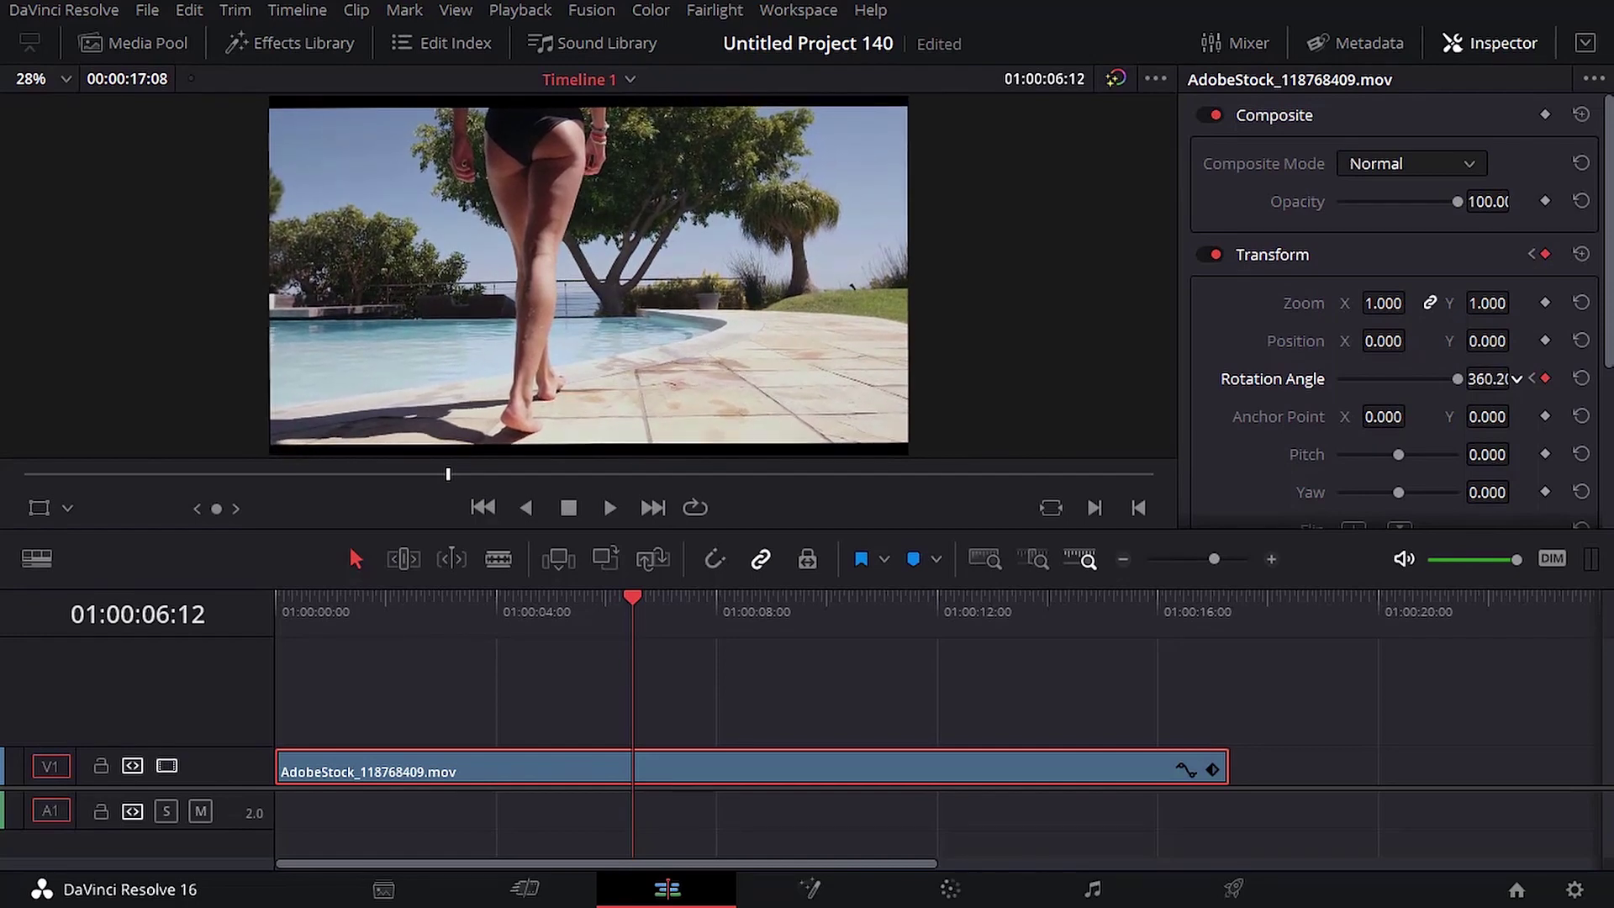
Show the clip's Transform keyframe row with Rotation Angle, and fit the whole clip in the timeline.
click(1211, 768)
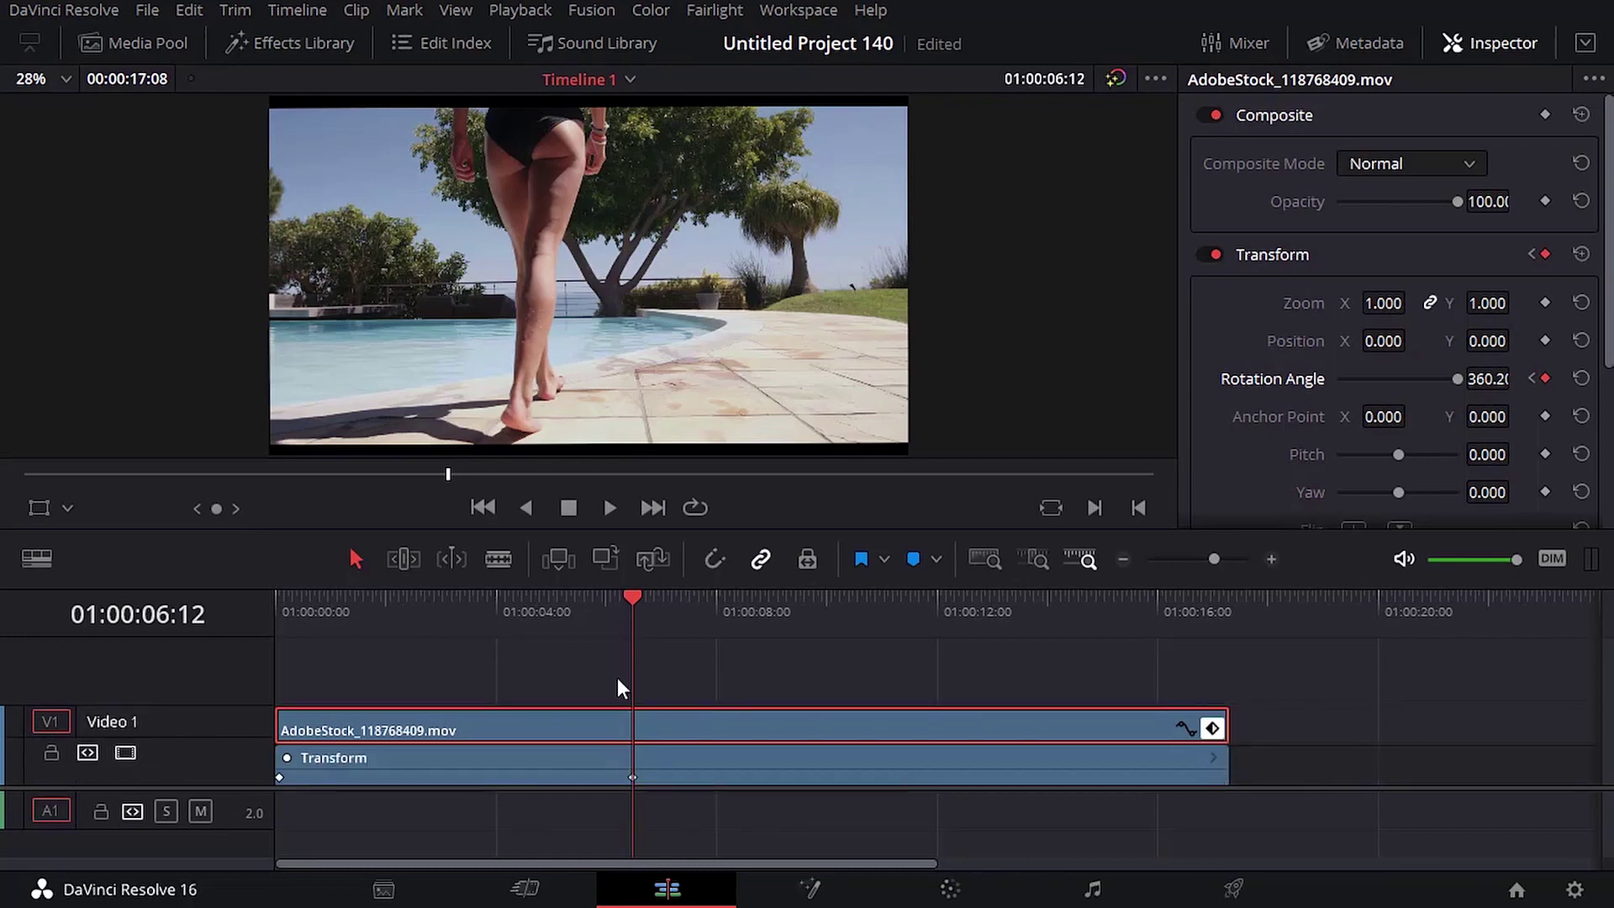
click(1215, 759)
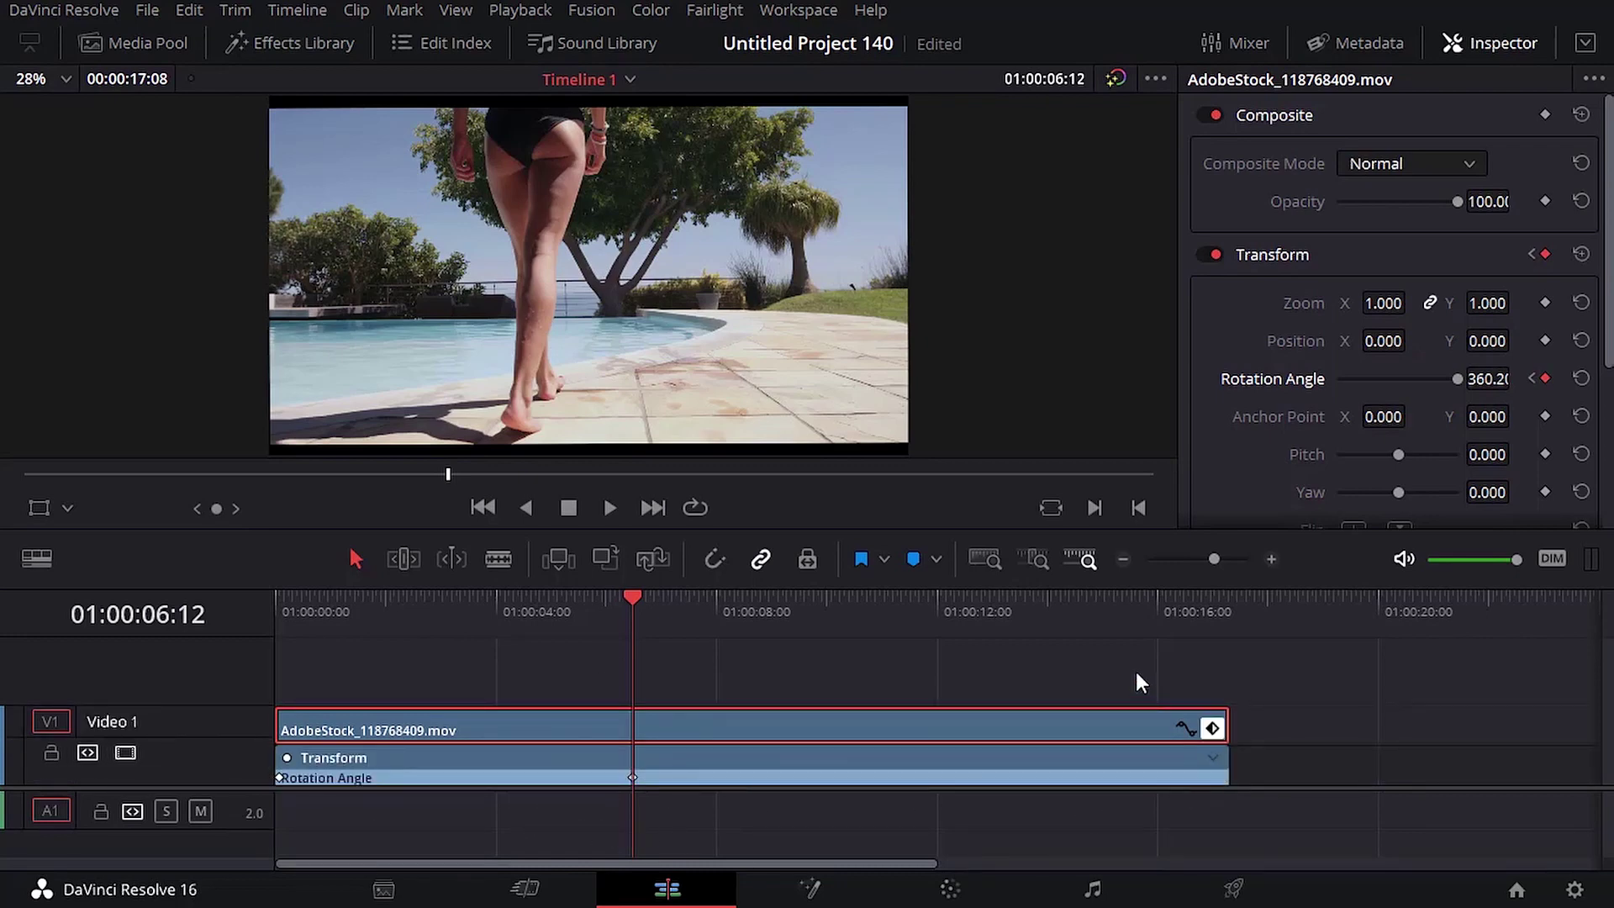
click(992, 561)
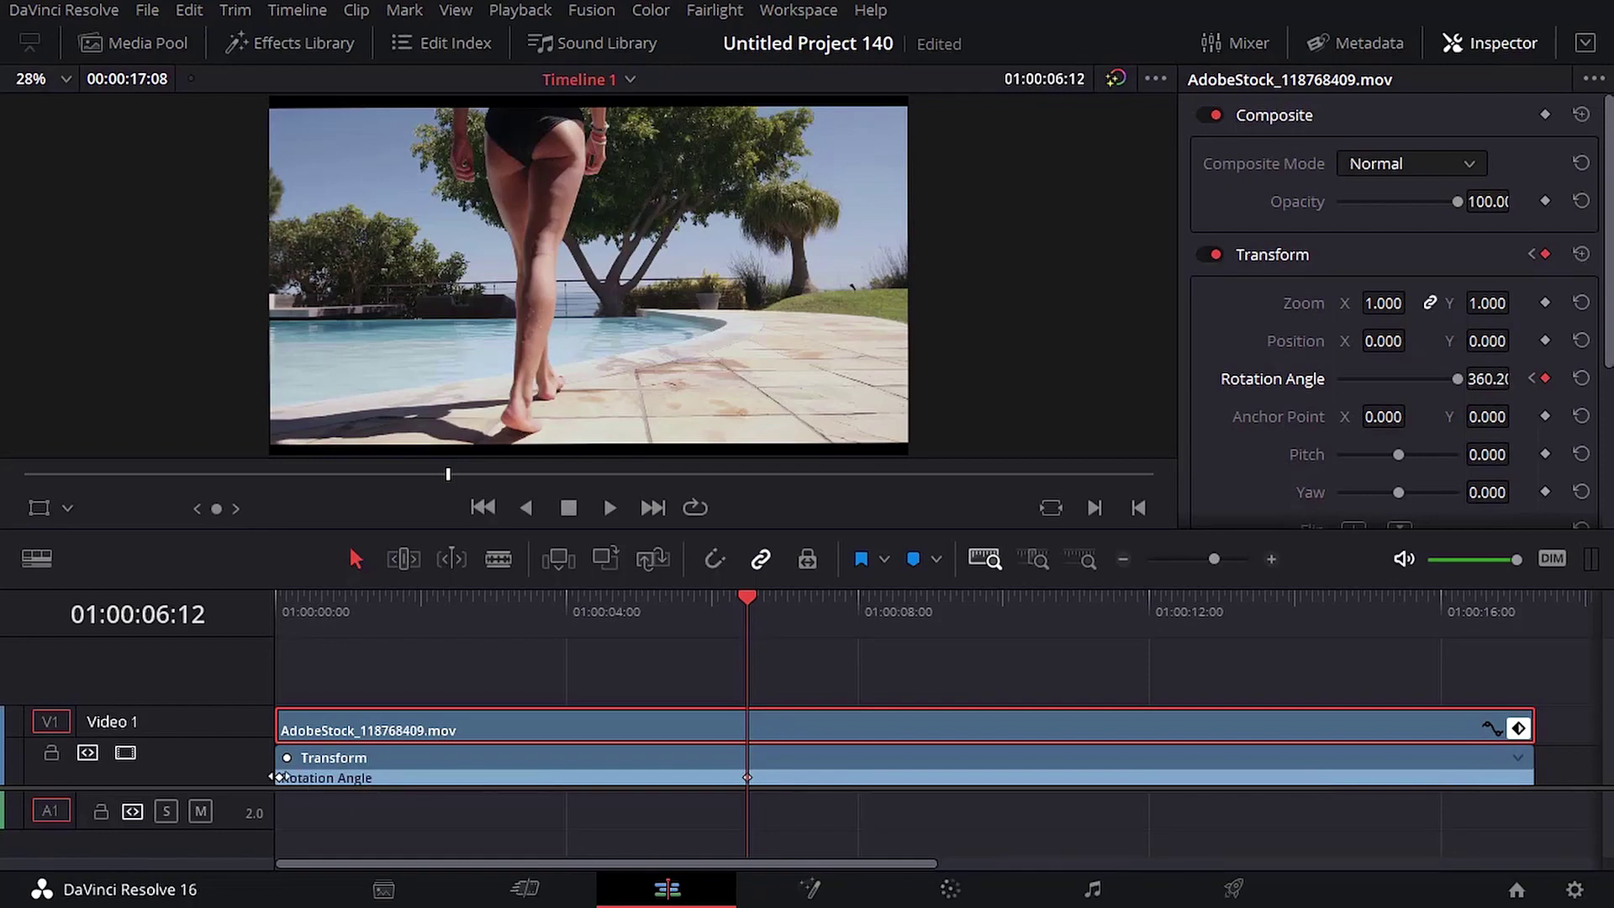
Play the rotation from the first frame, then return to the start and scrub the opening frames.
drag(744, 603, 155, 635)
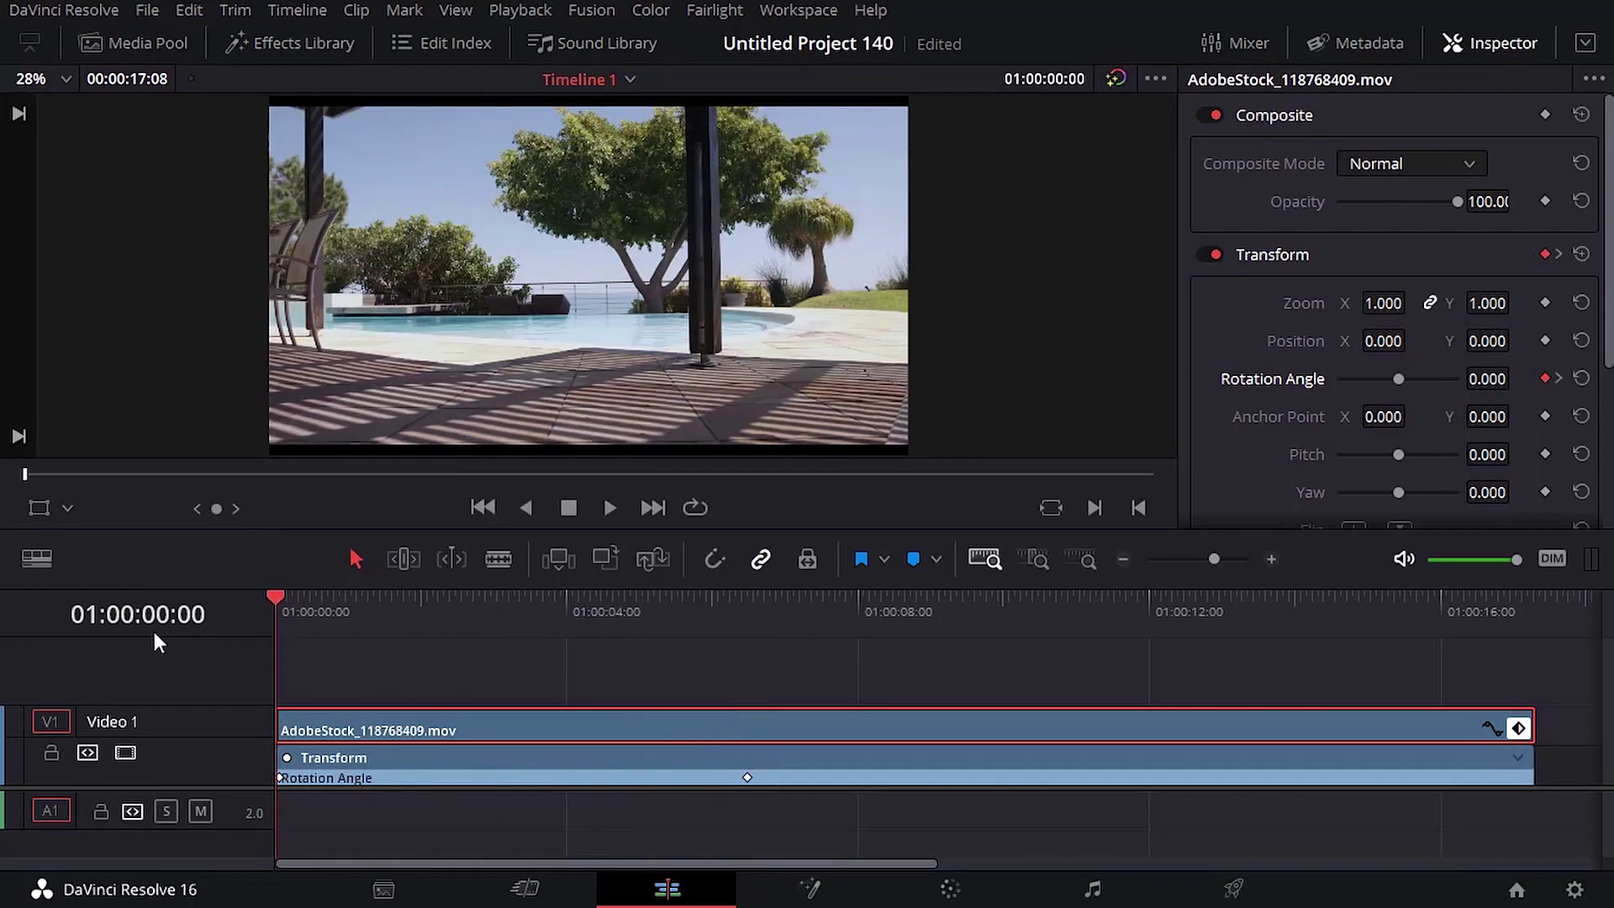
key(space)
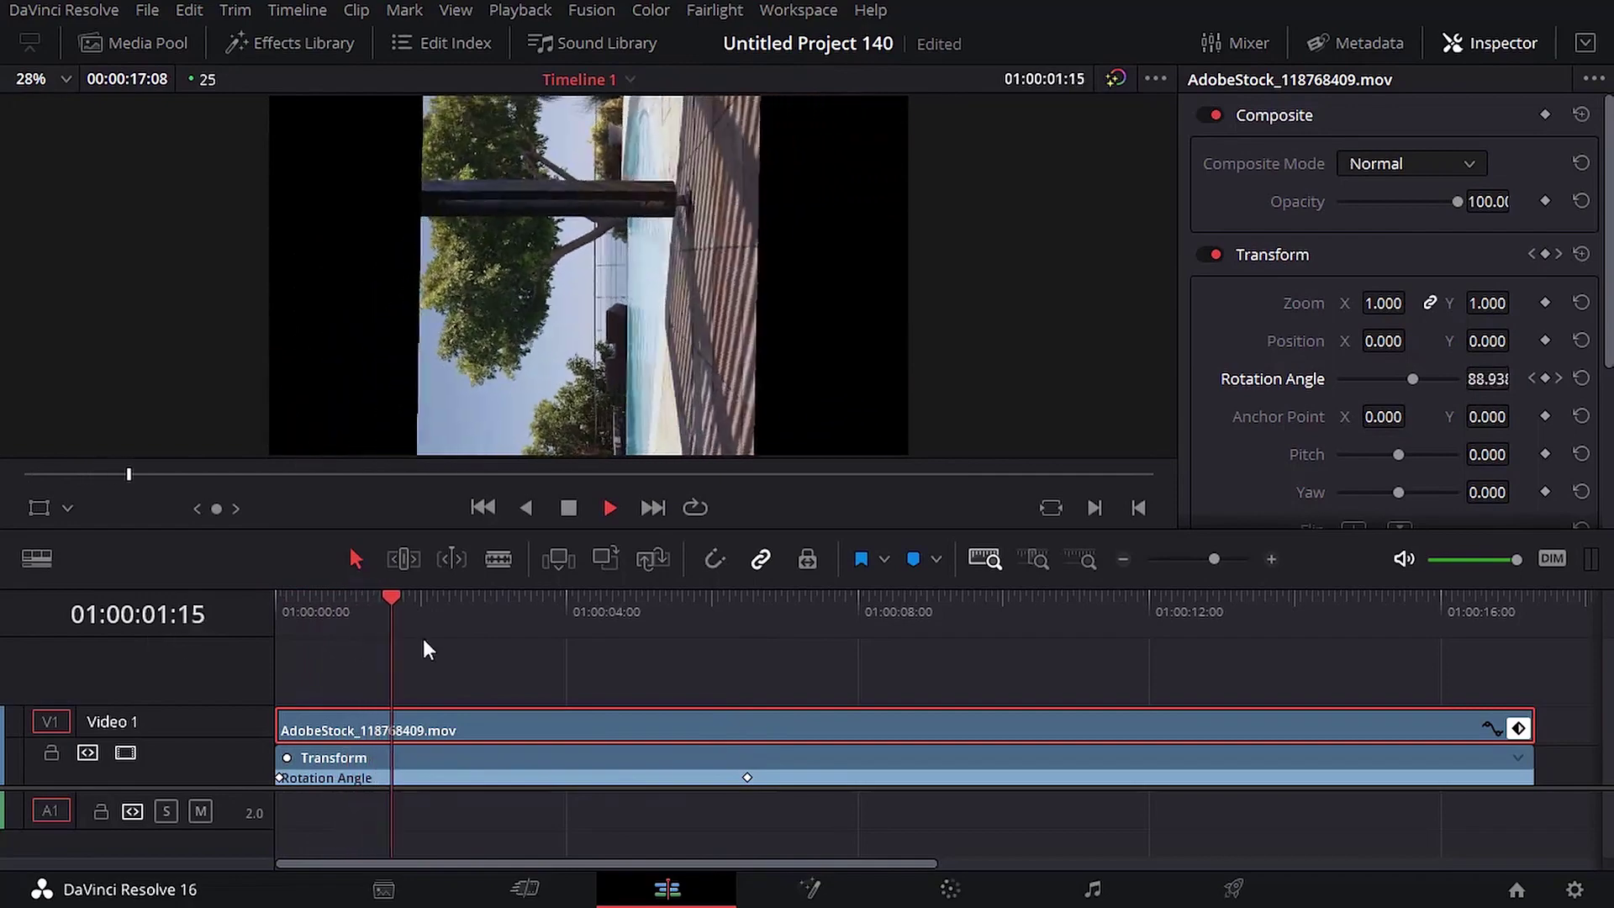
key(space)
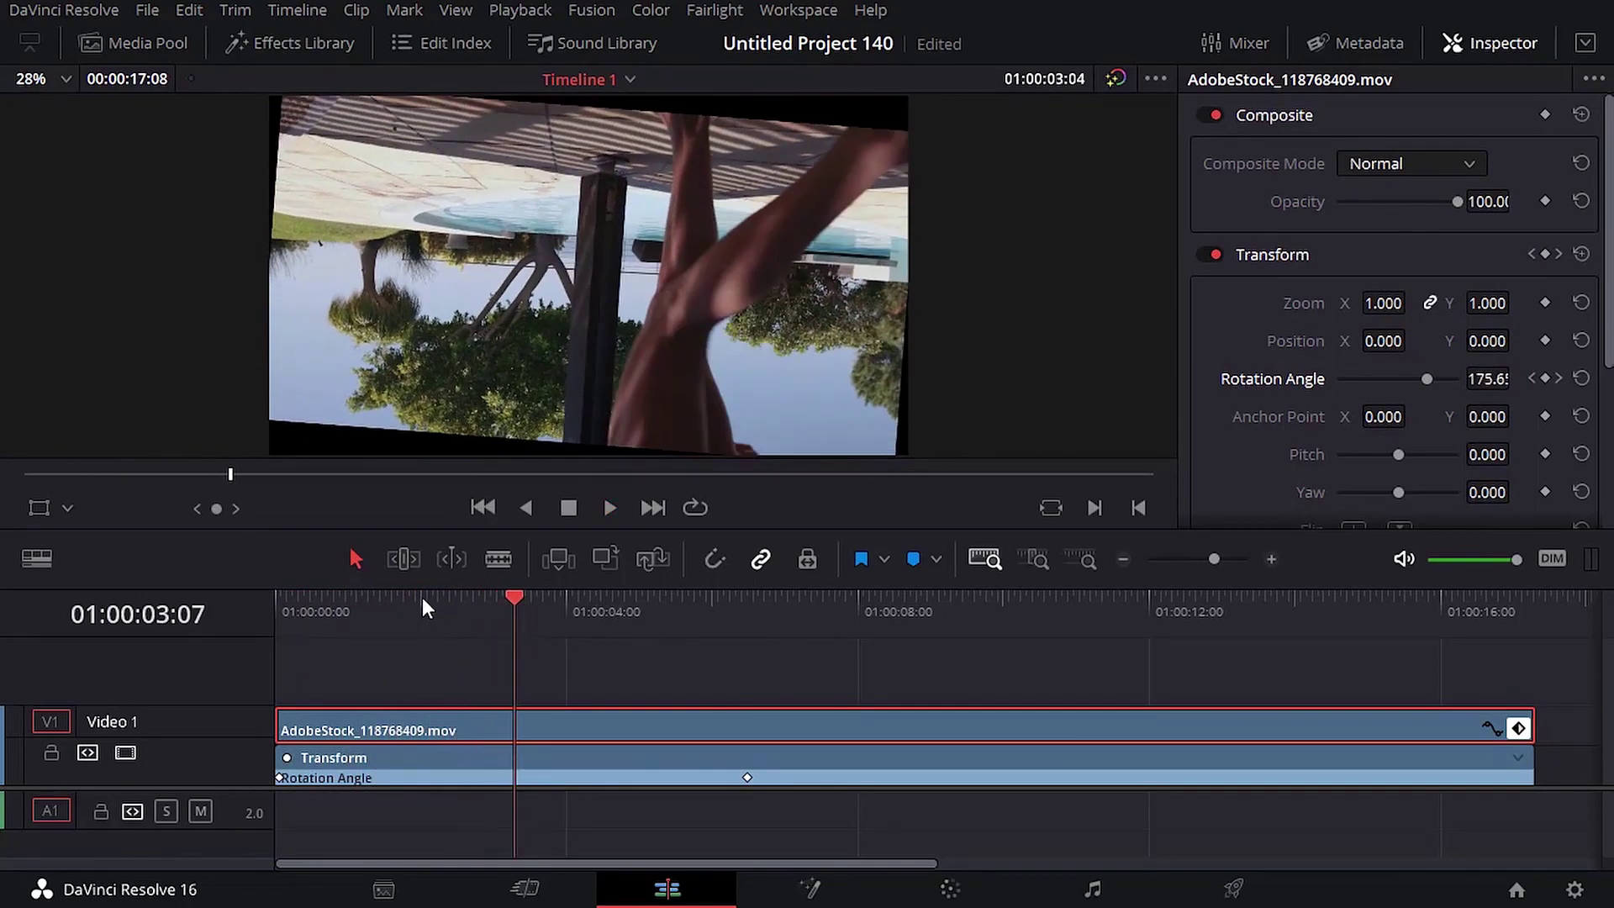
drag(423, 601, 140, 639)
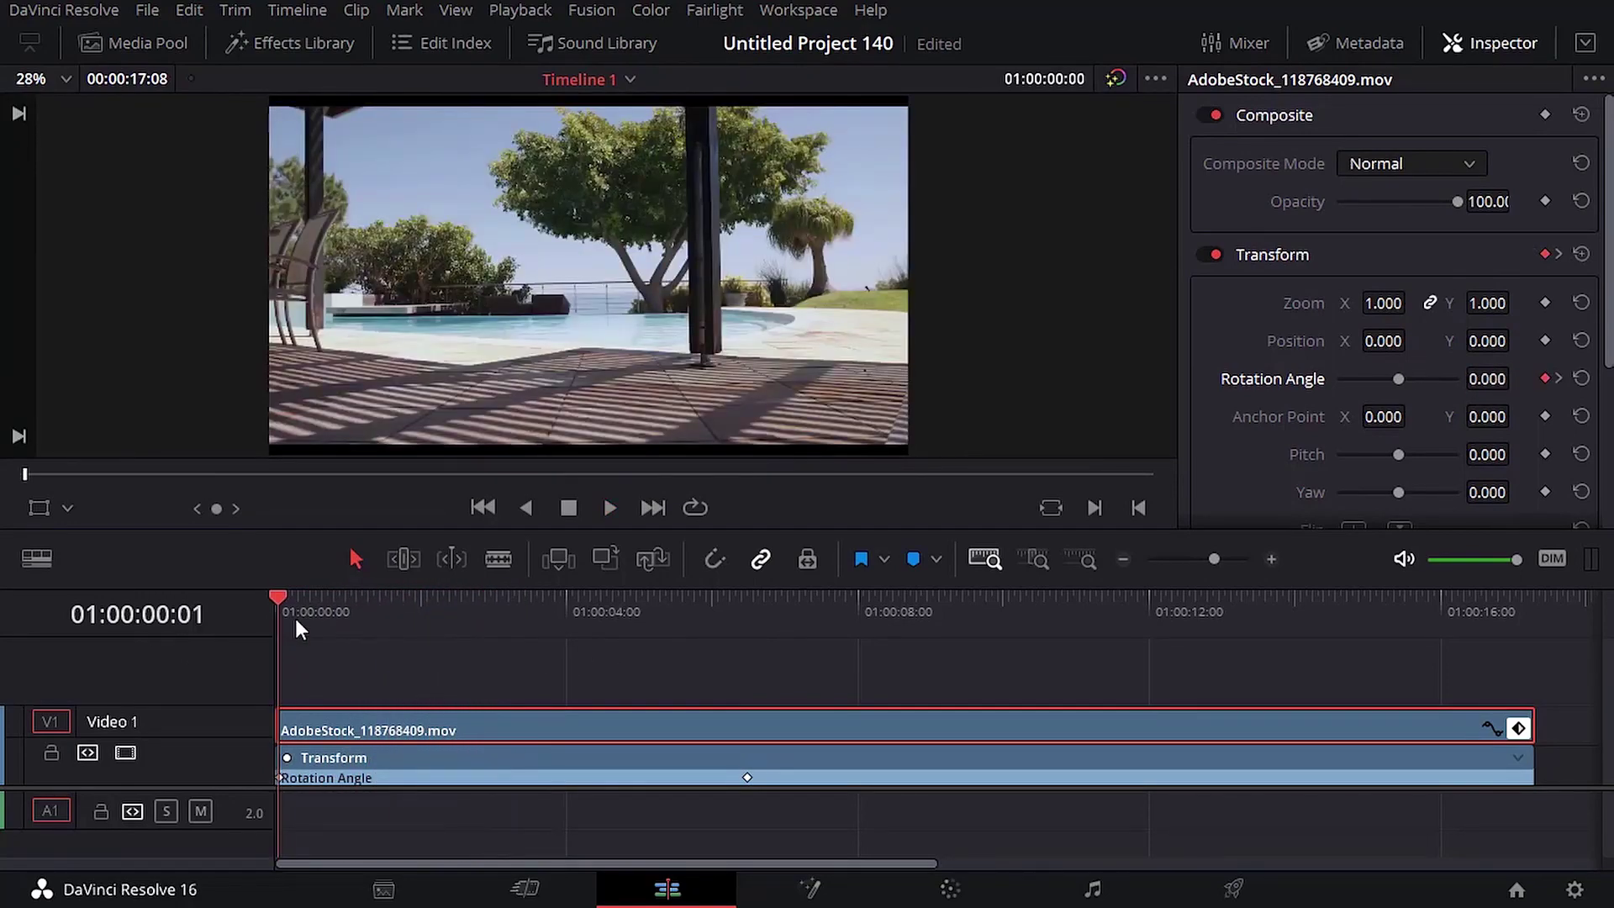
drag(295, 619, 279, 619)
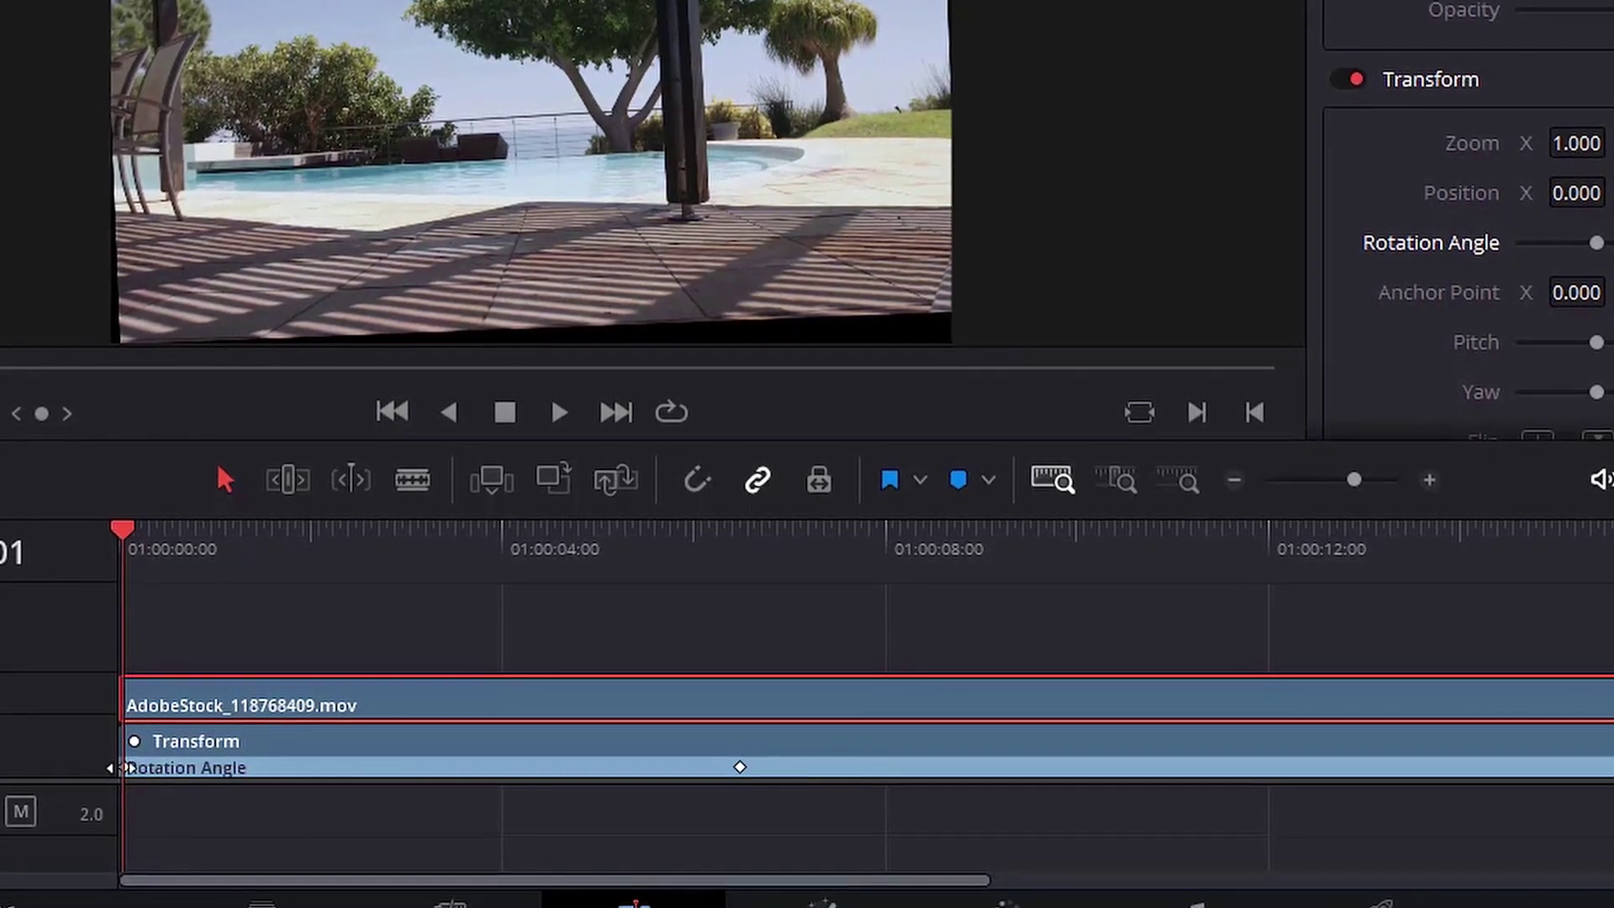
Shrink the clip to a tiny size on the first frame and keyframe that Zoom value.
drag(1358, 479, 1403, 479)
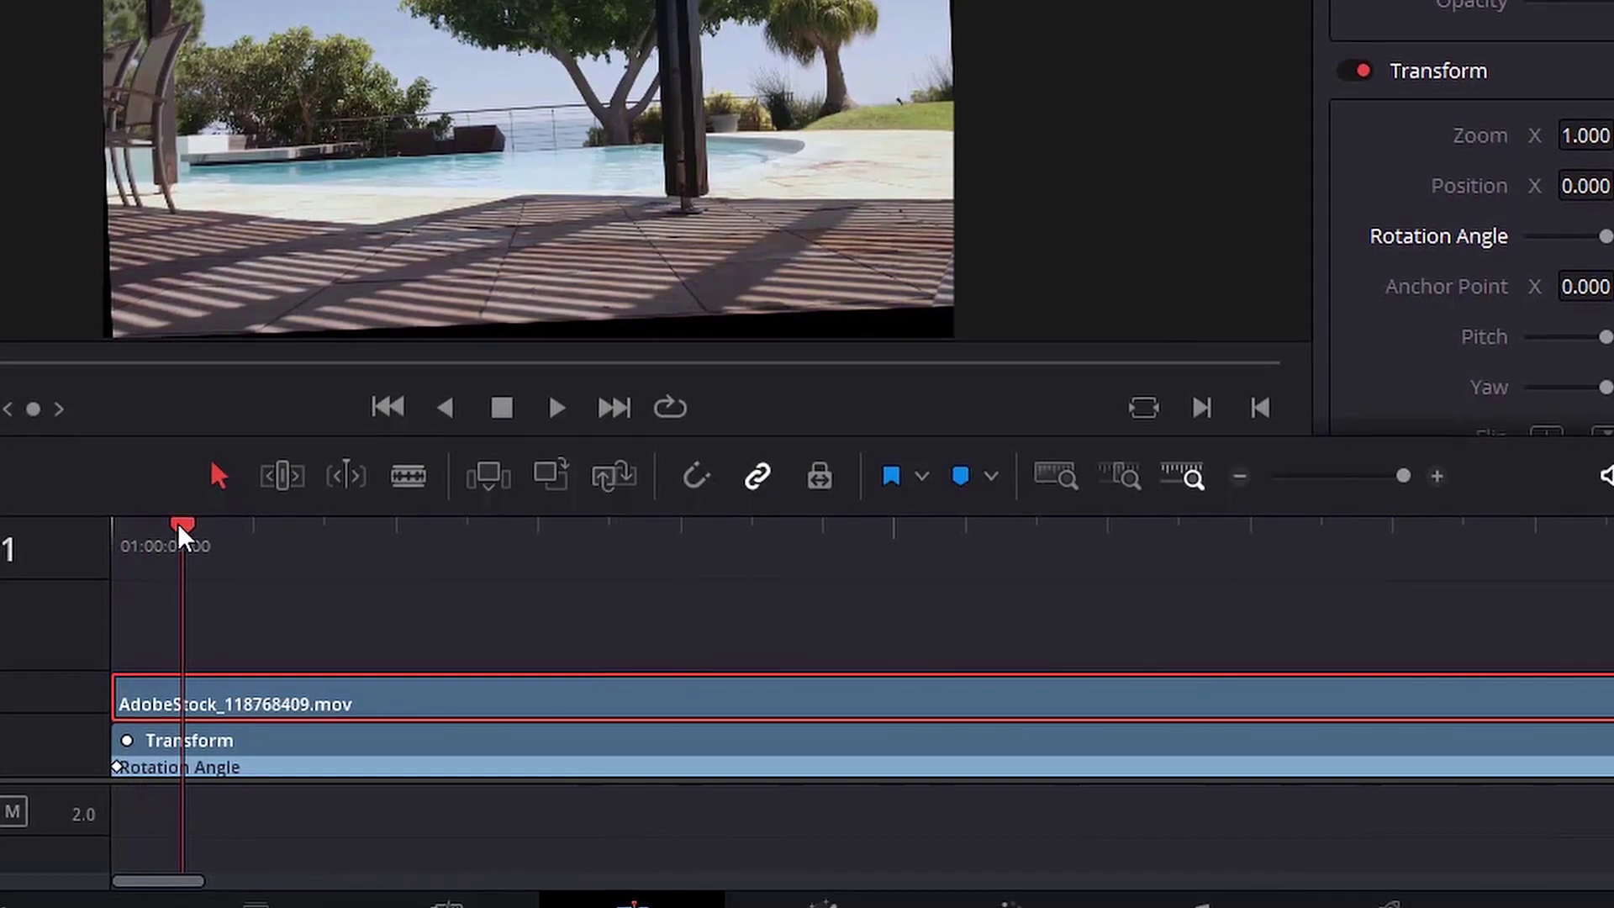
click(117, 534)
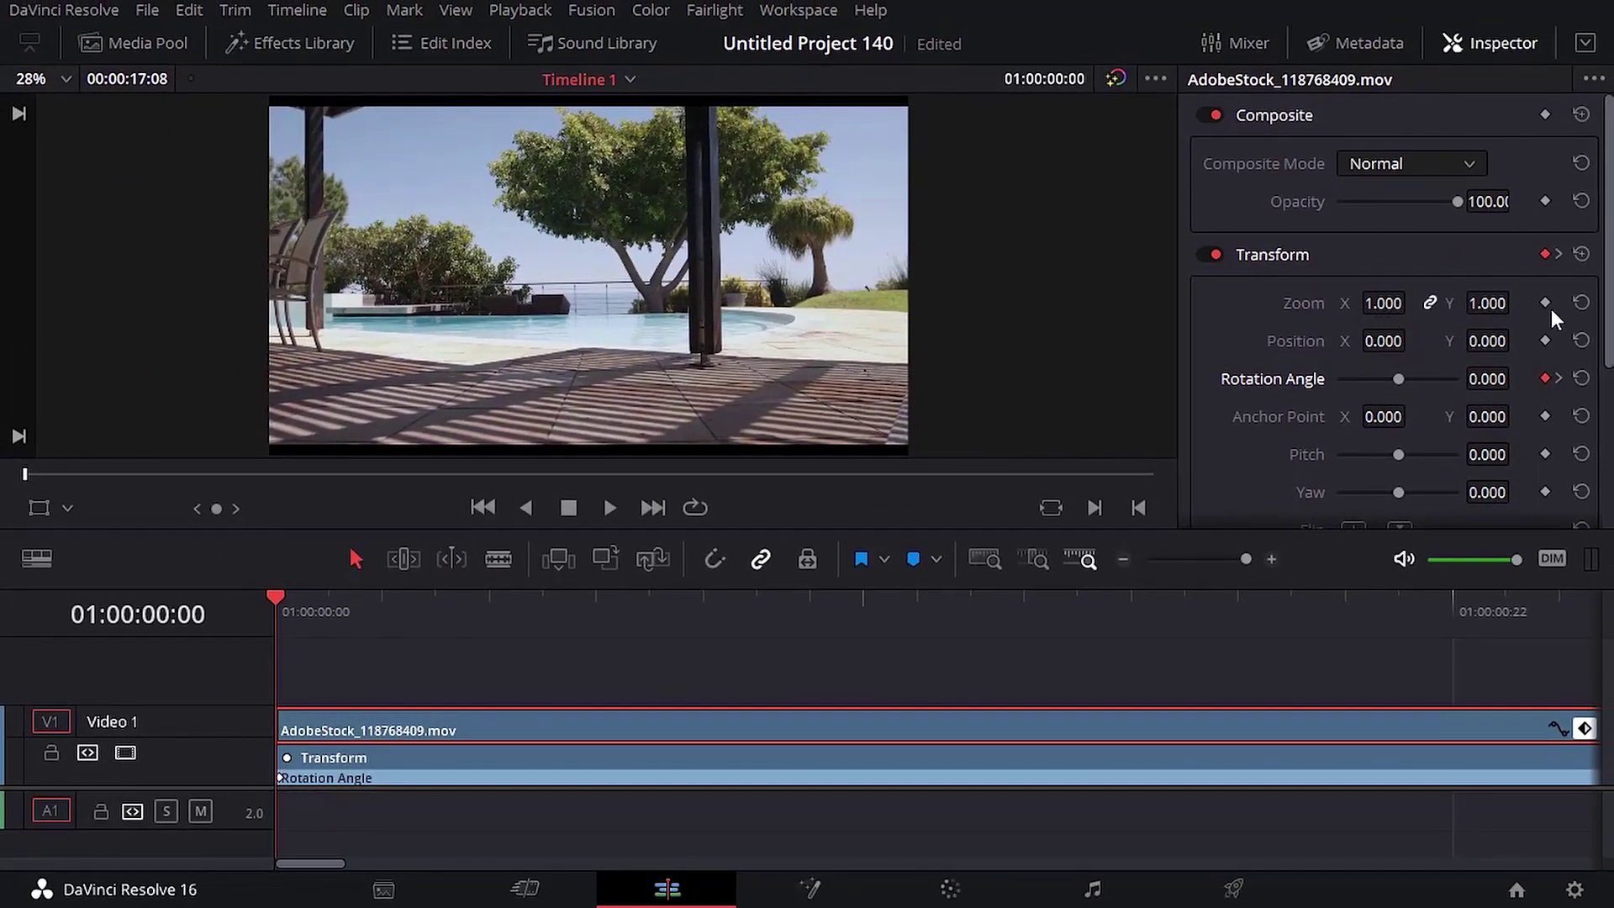
drag(1383, 303, 1286, 303)
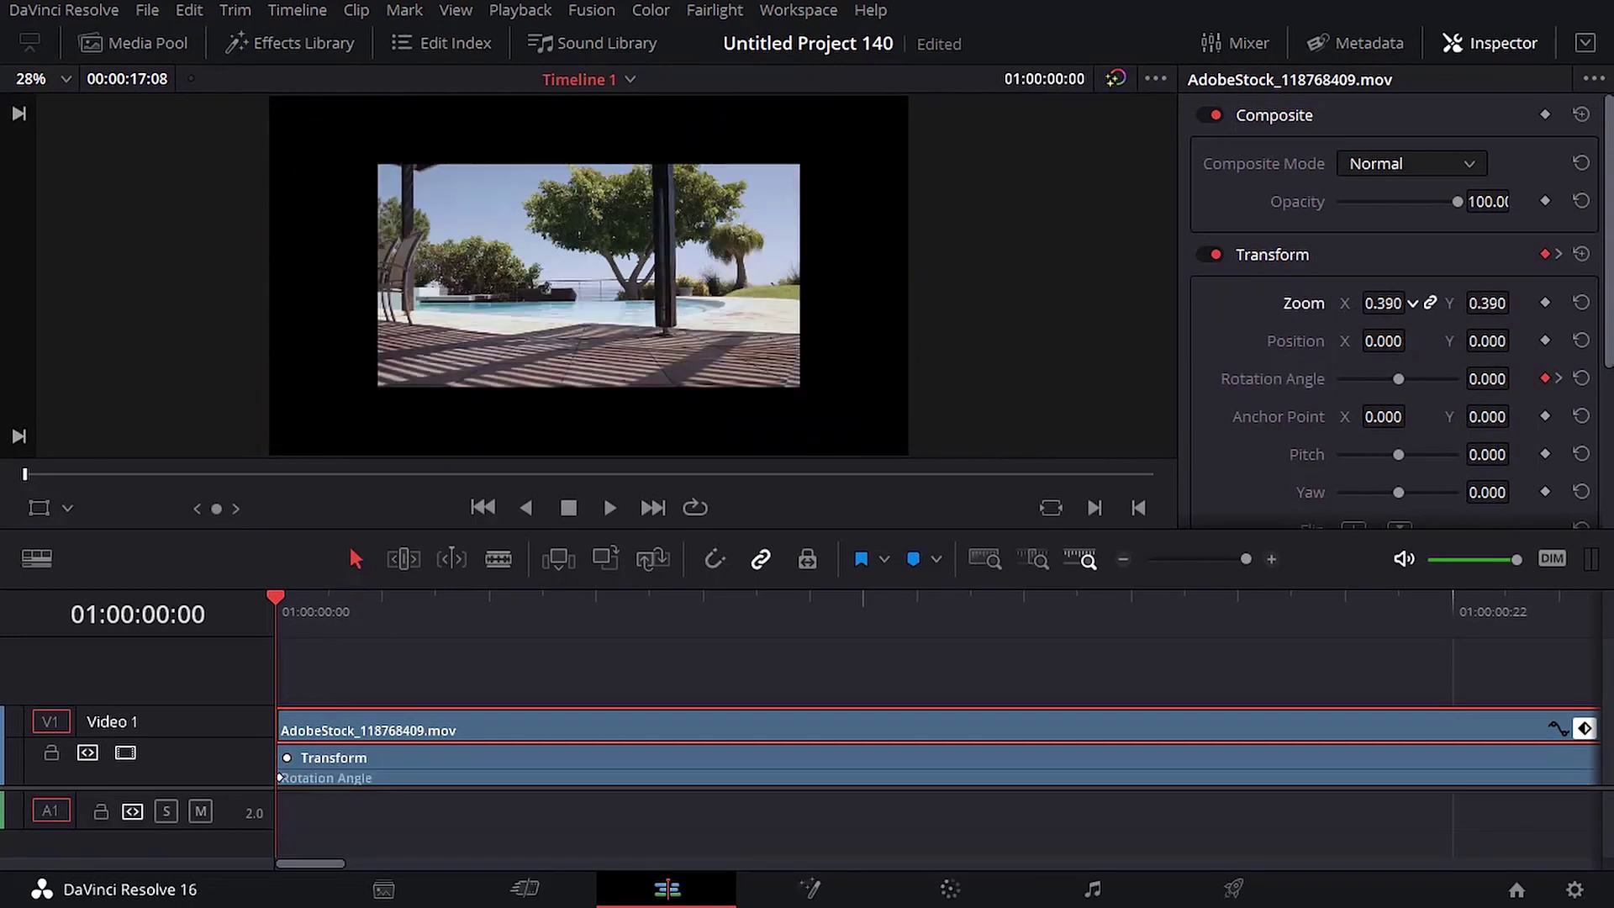
drag(1383, 302, 1368, 303)
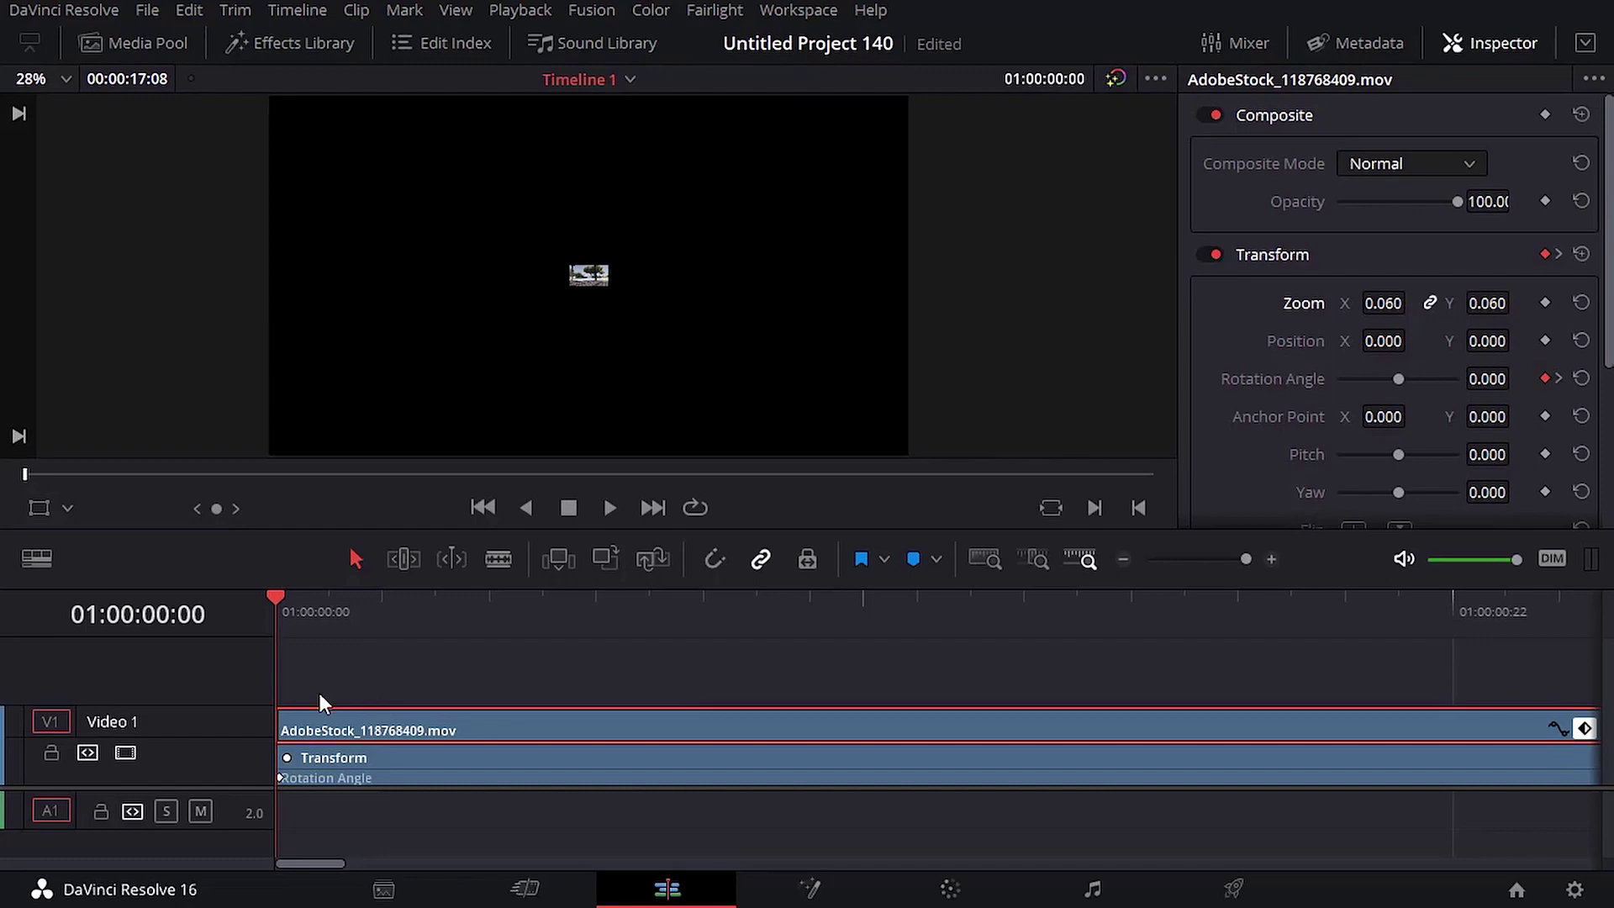
click(1545, 303)
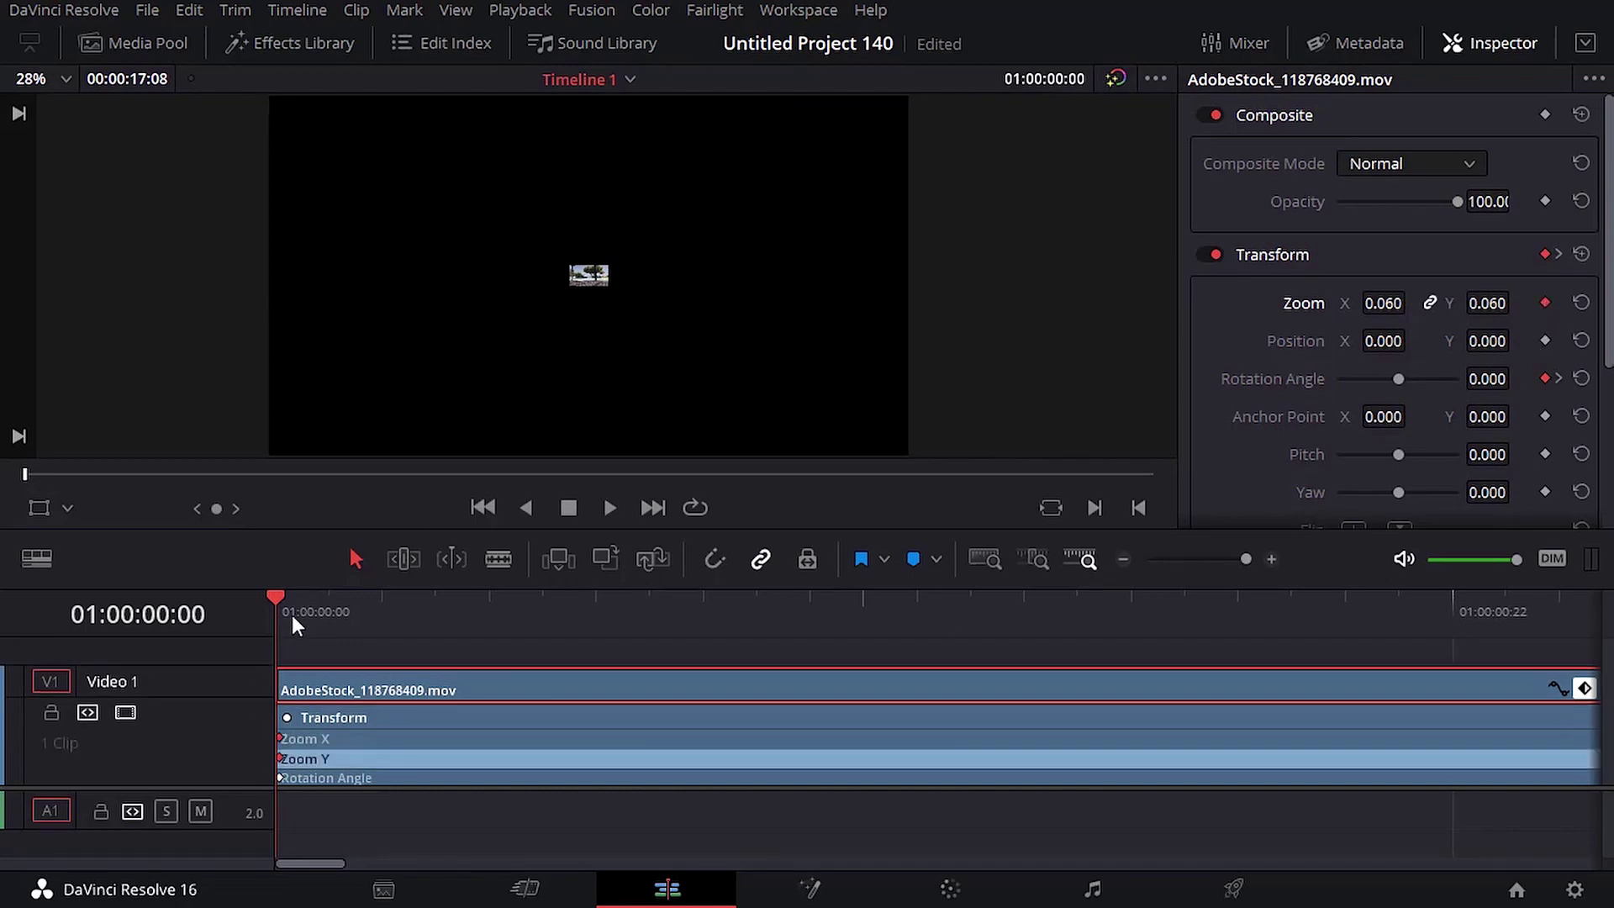
Keyframe Zoom at 1.000 near six seconds, then play the animation from the start.
drag(280, 601, 1147, 624)
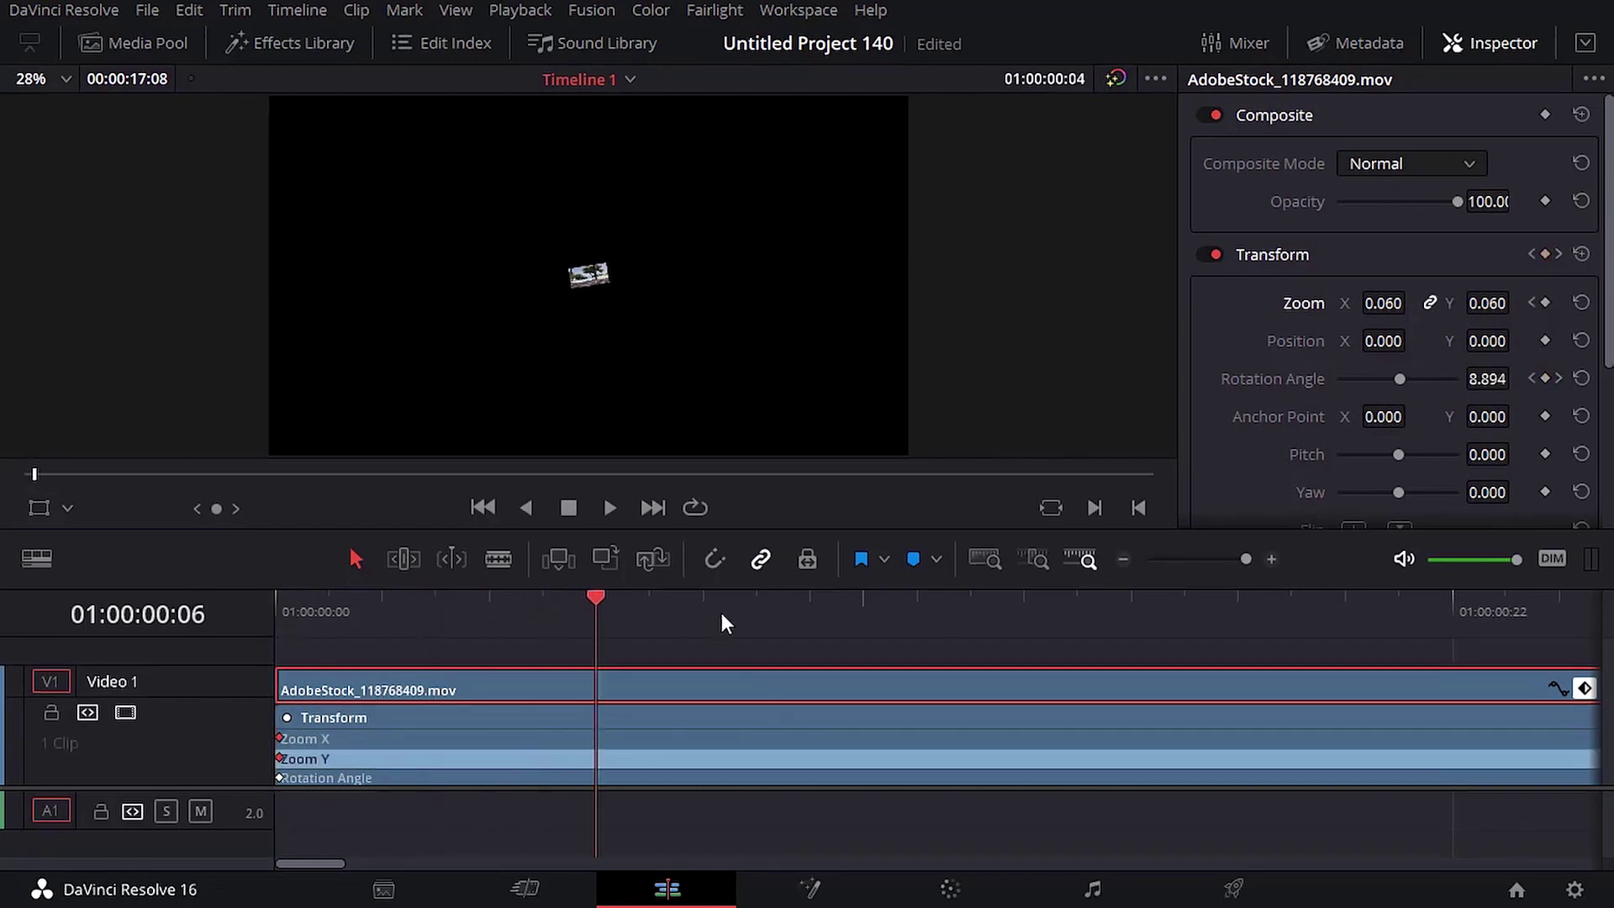
click(1127, 559)
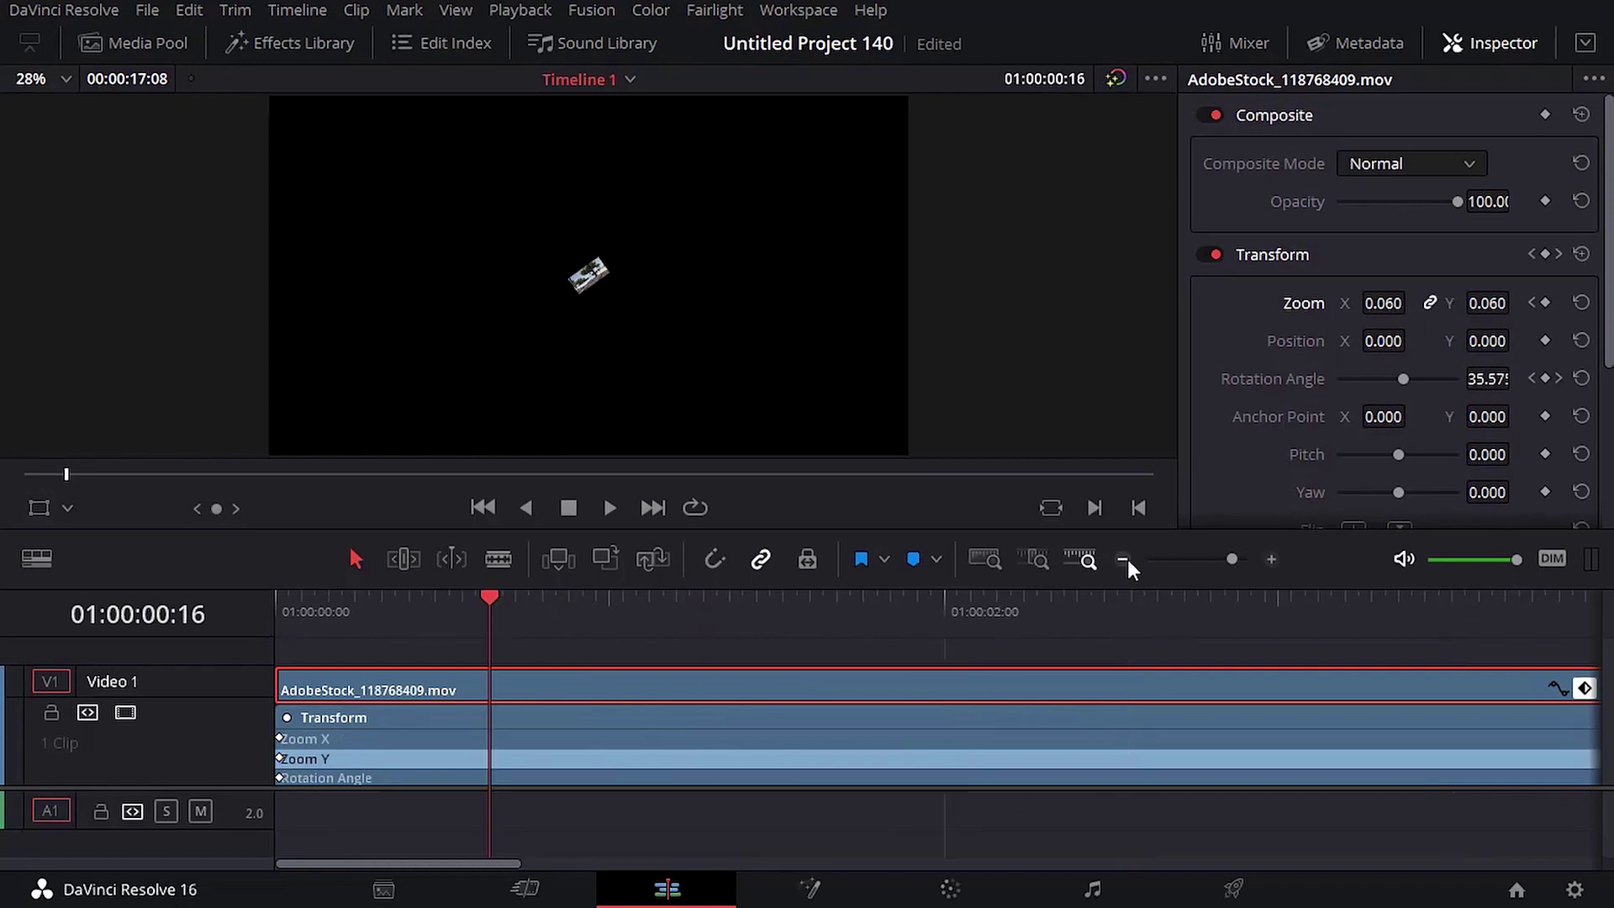
drag(362, 589, 1362, 648)
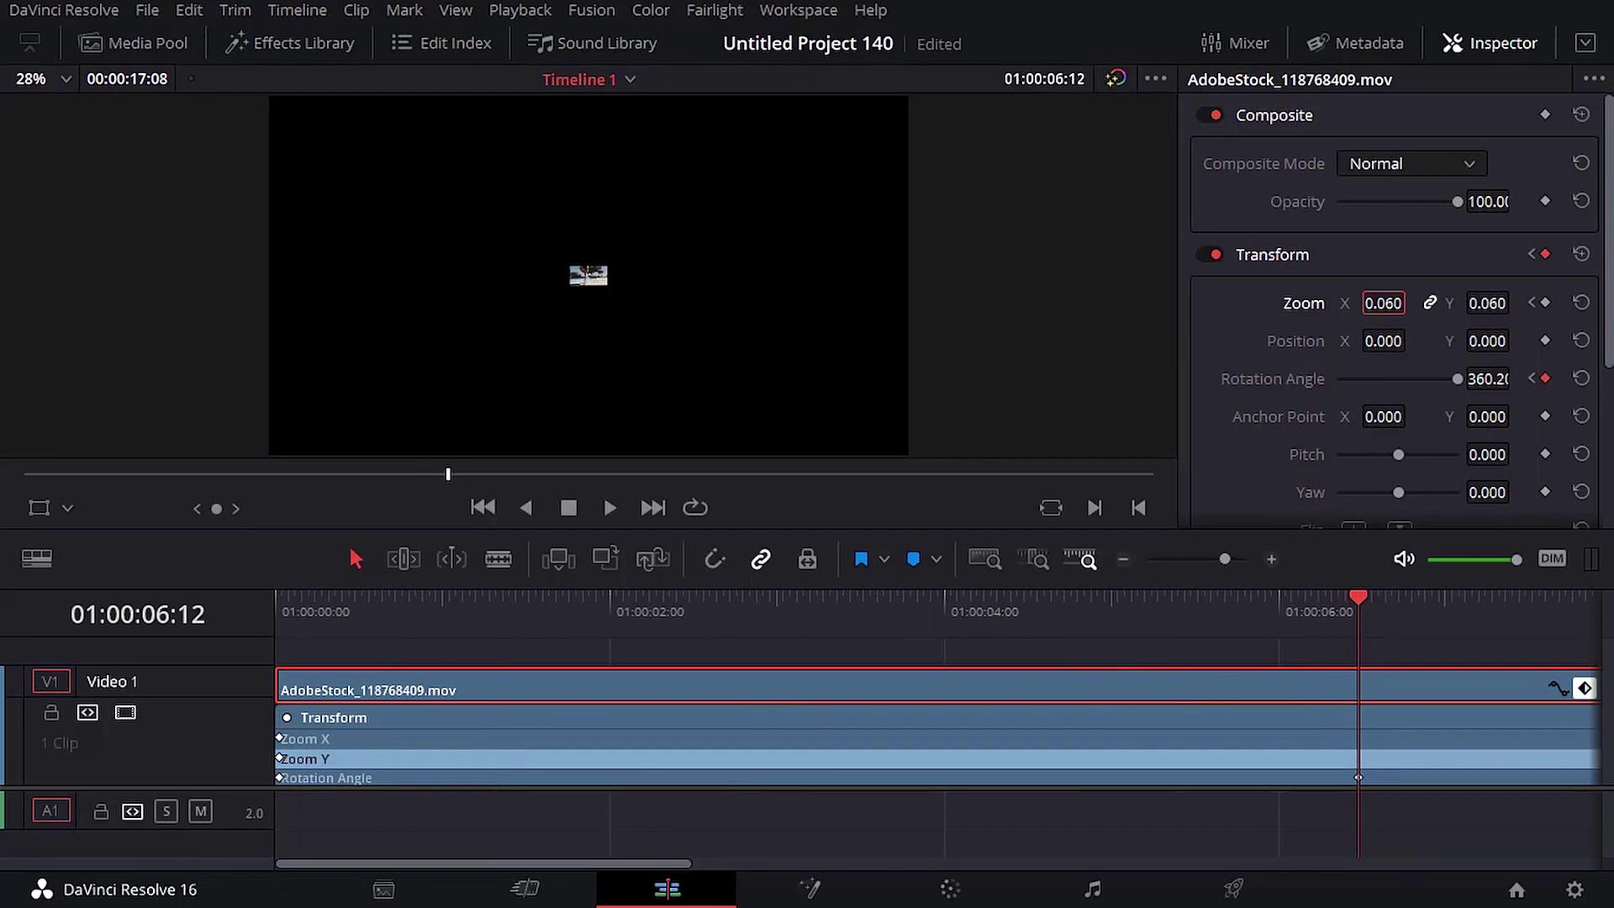
text(1)
key(Return)
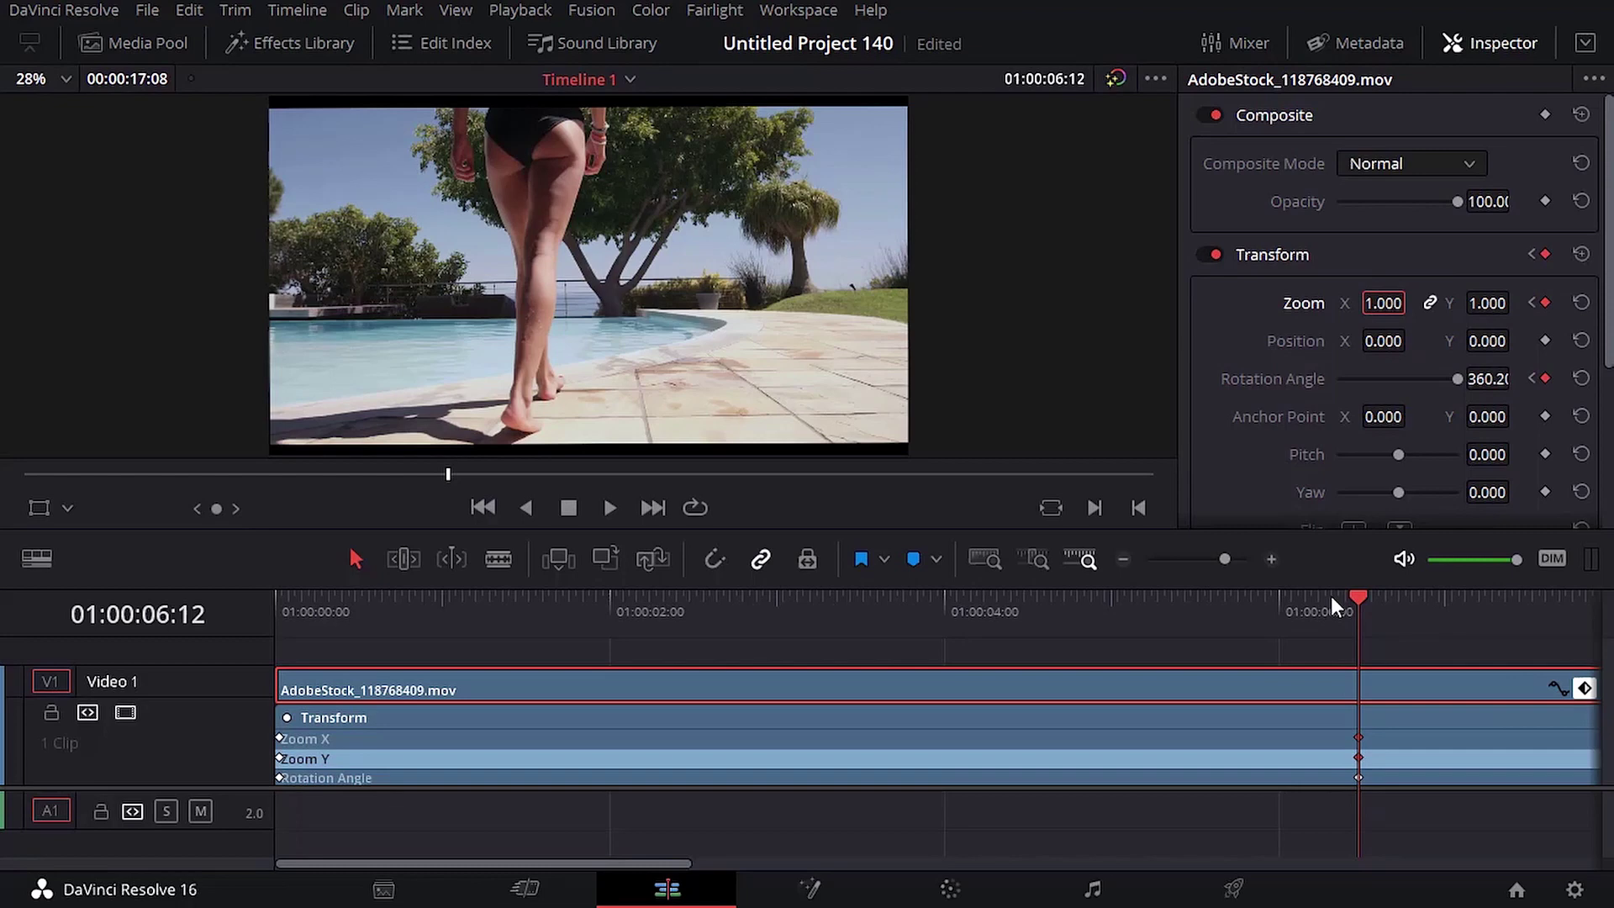
key(Home)
key(space)
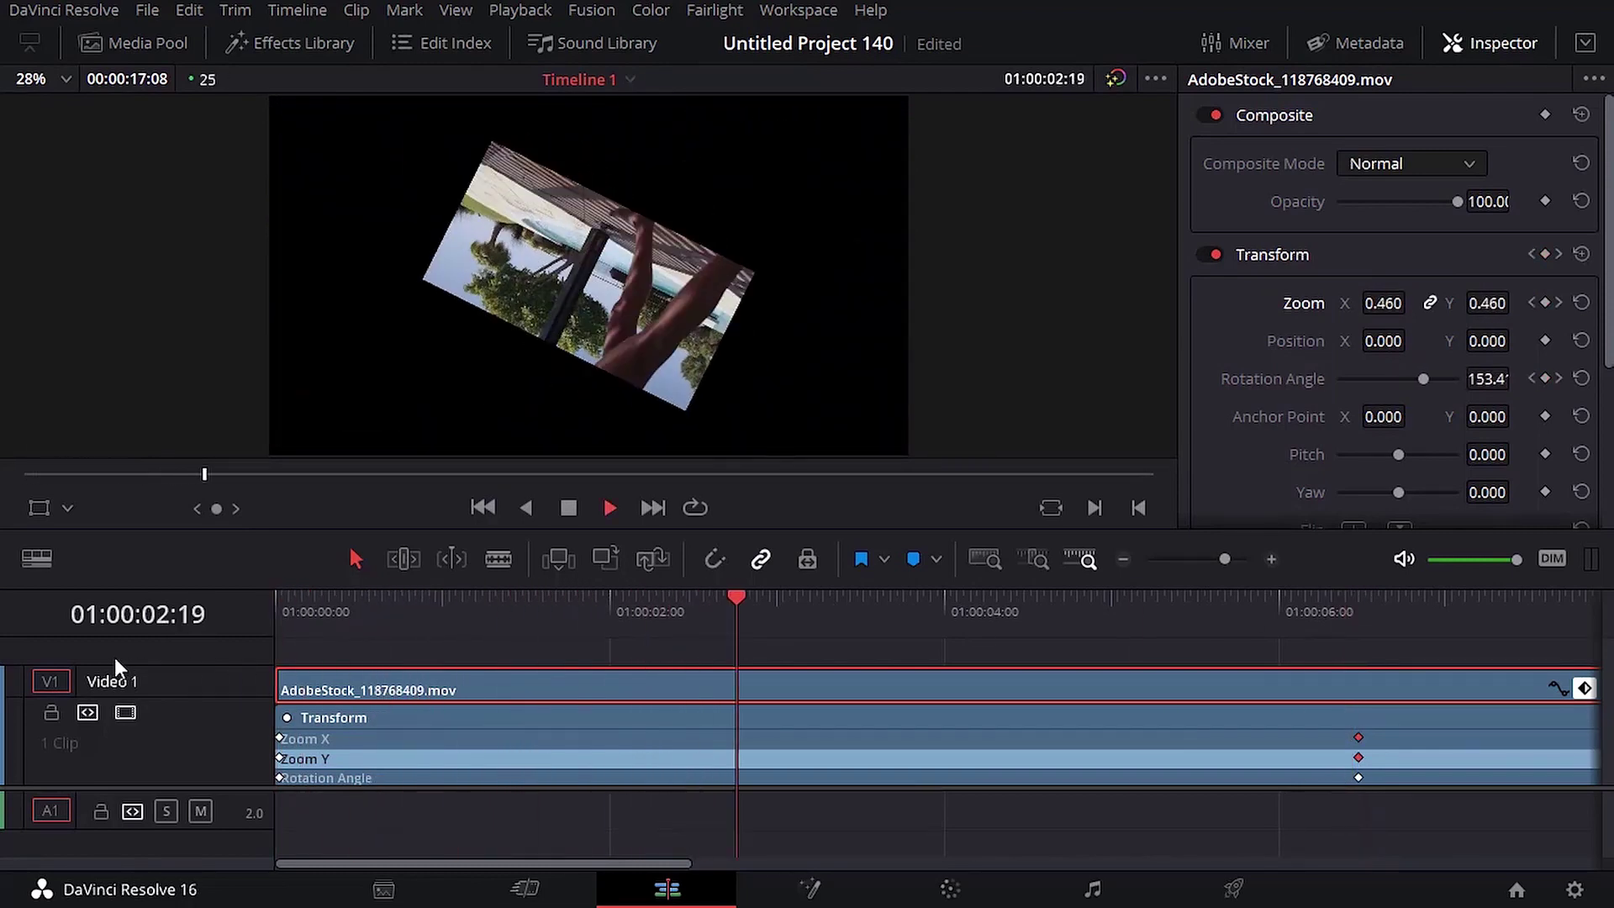
Move the end Zoom and Rotation keyframes to about 01:00:01:15.
key(space)
drag(843, 602, 281, 605)
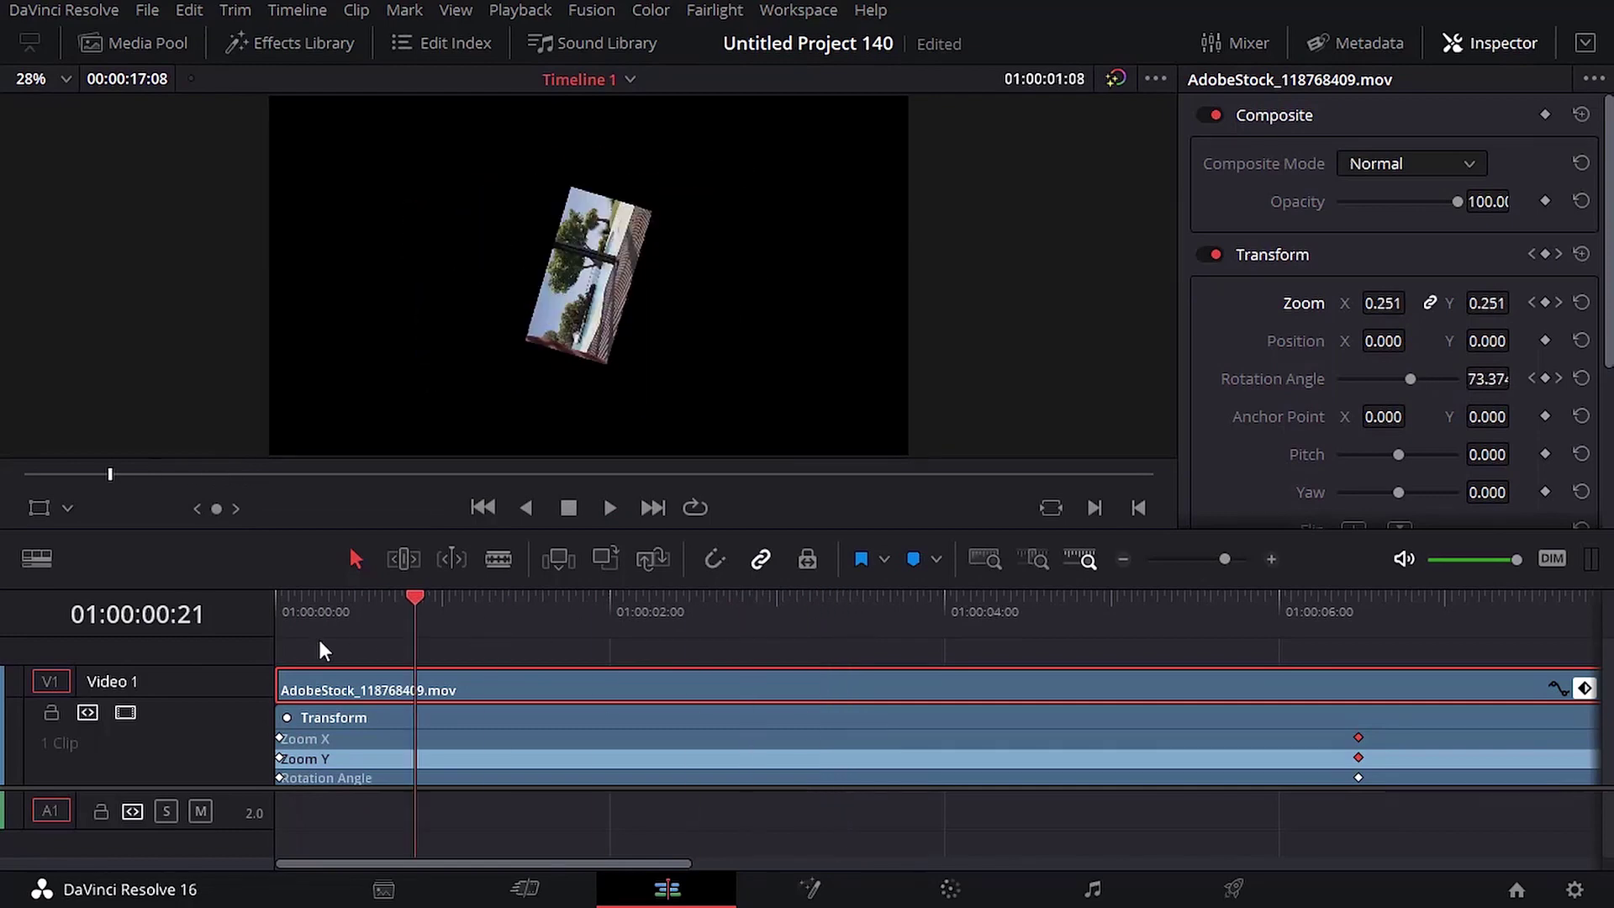
mouse_move(1346, 717)
mouse_down()
mouse_move(1370, 783)
mouse_move(528, 761)
mouse_move(541, 759)
mouse_up()
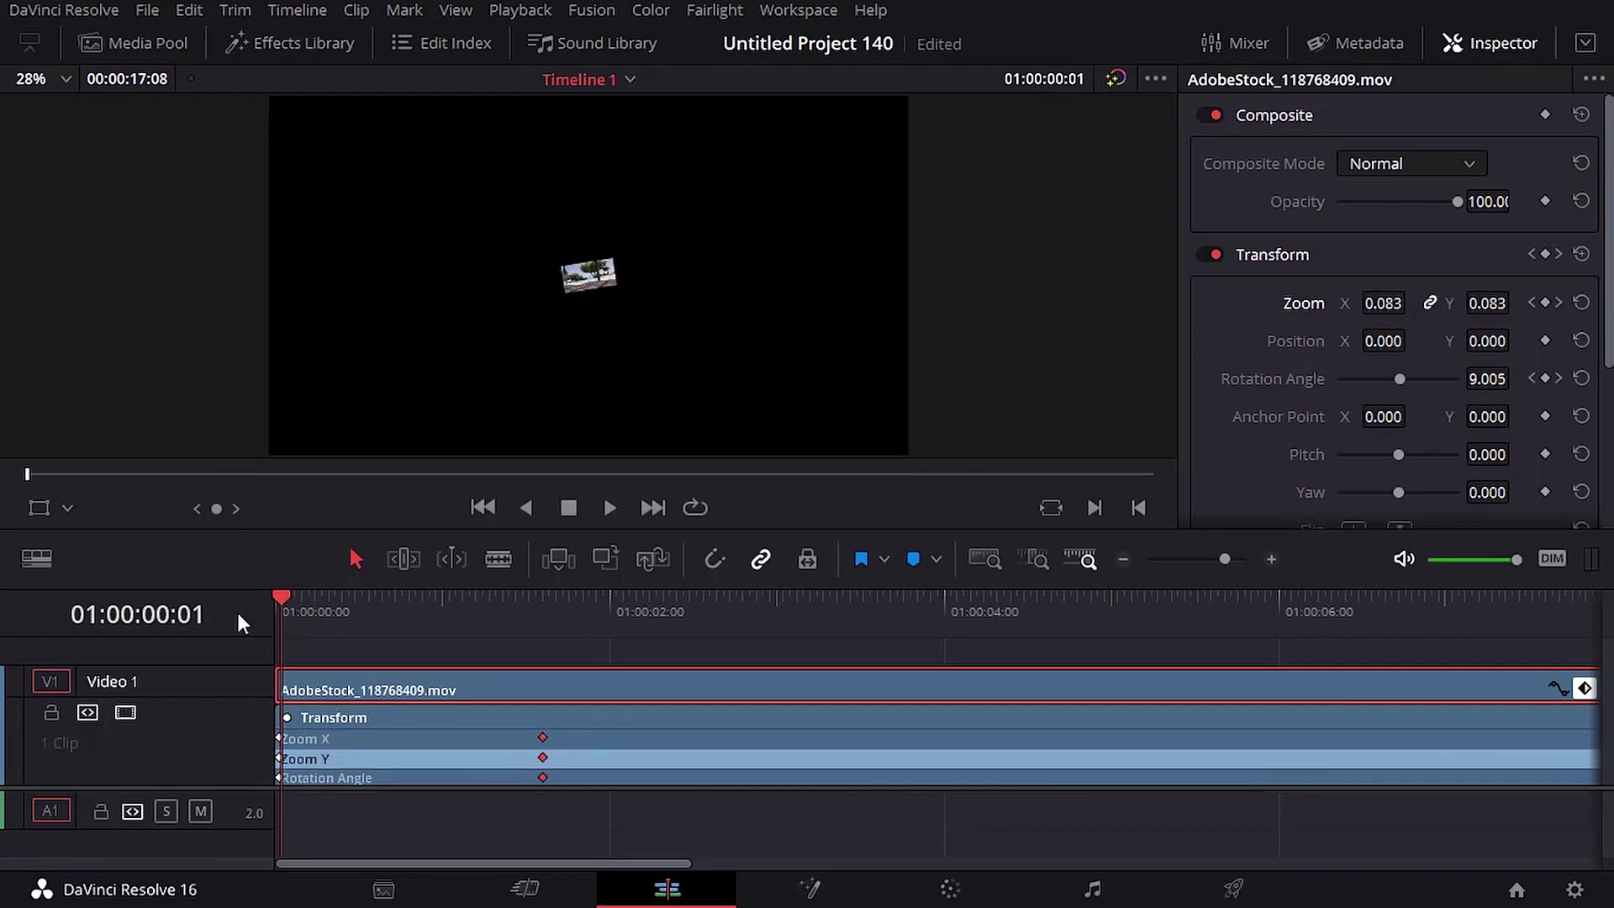
drag(269, 594, 256, 590)
Play the shortened spin-in several times from the clip's start to check it.
key(space)
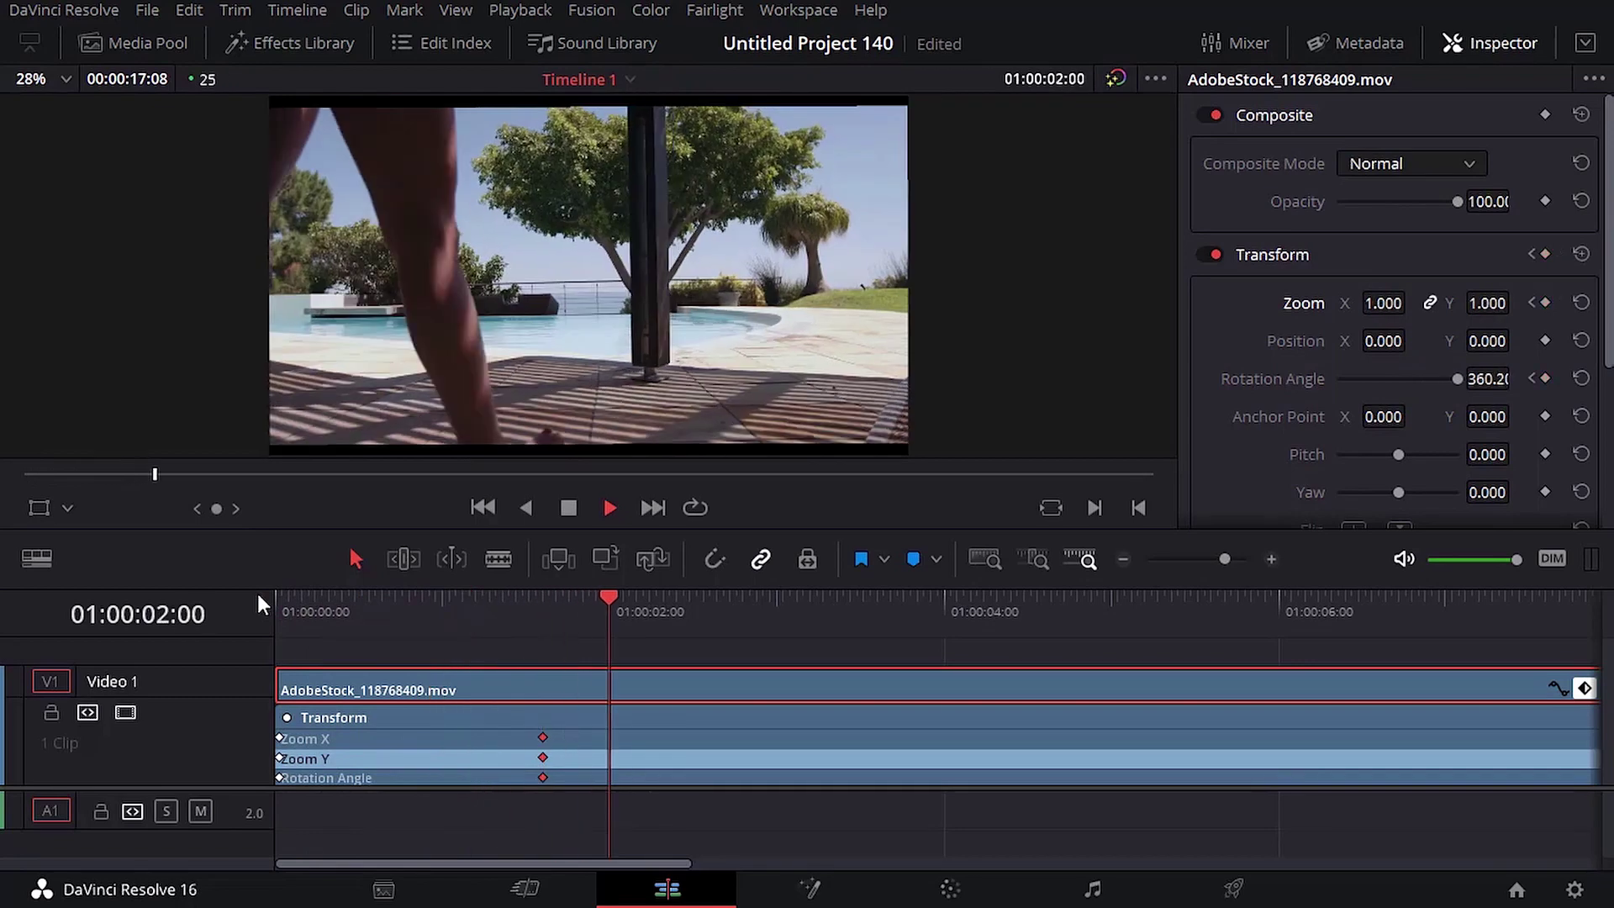
key(space)
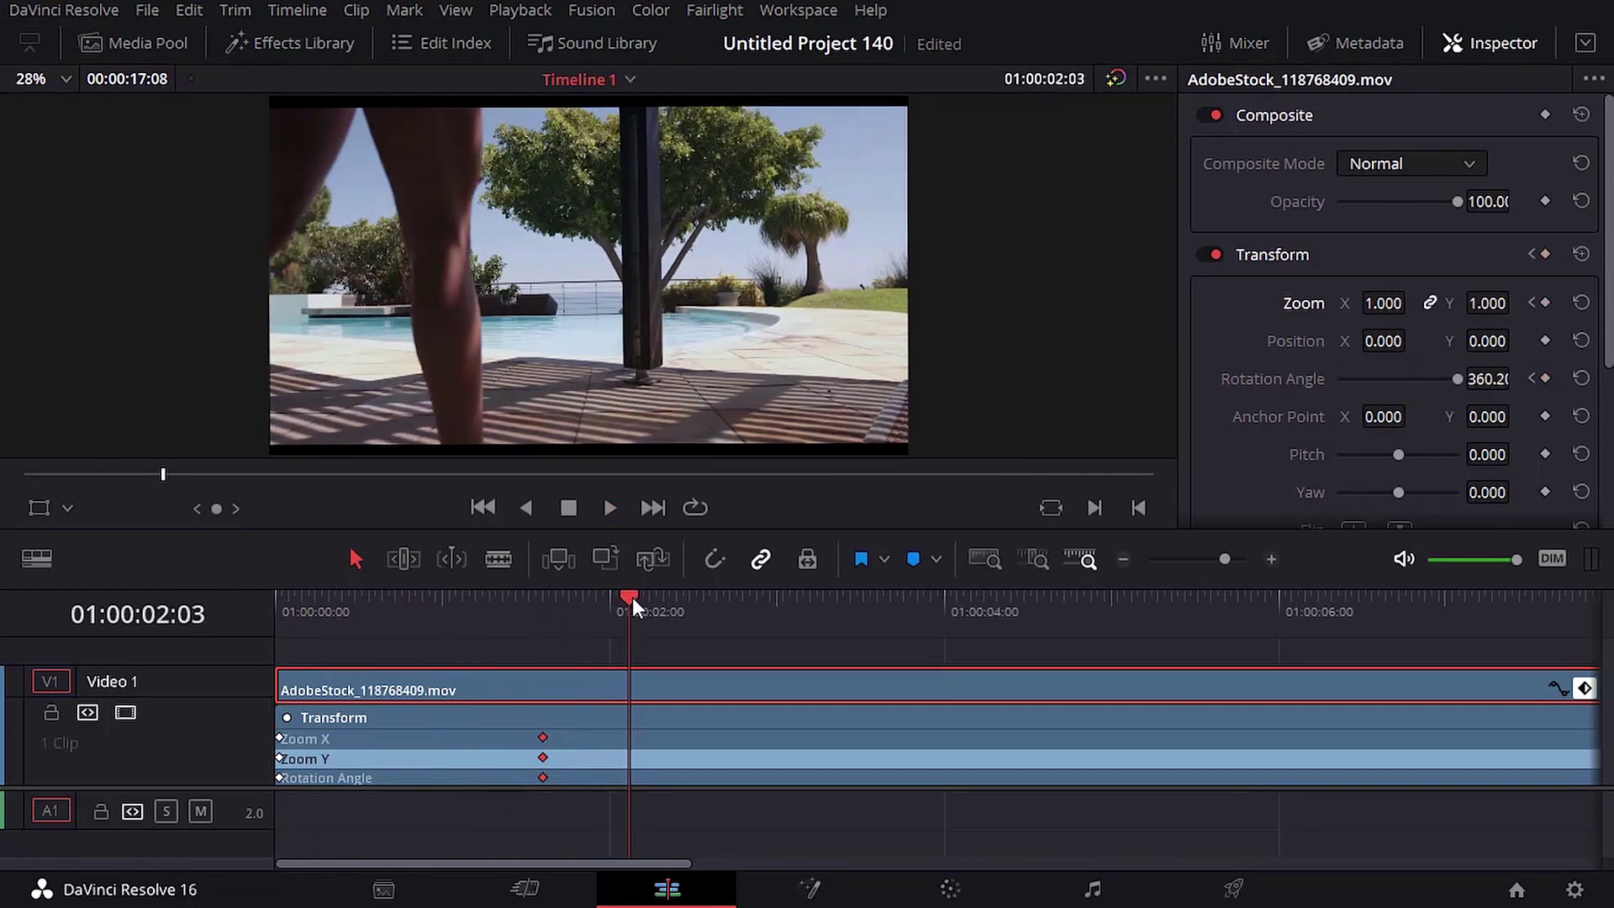
drag(630, 597, 268, 637)
key(space)
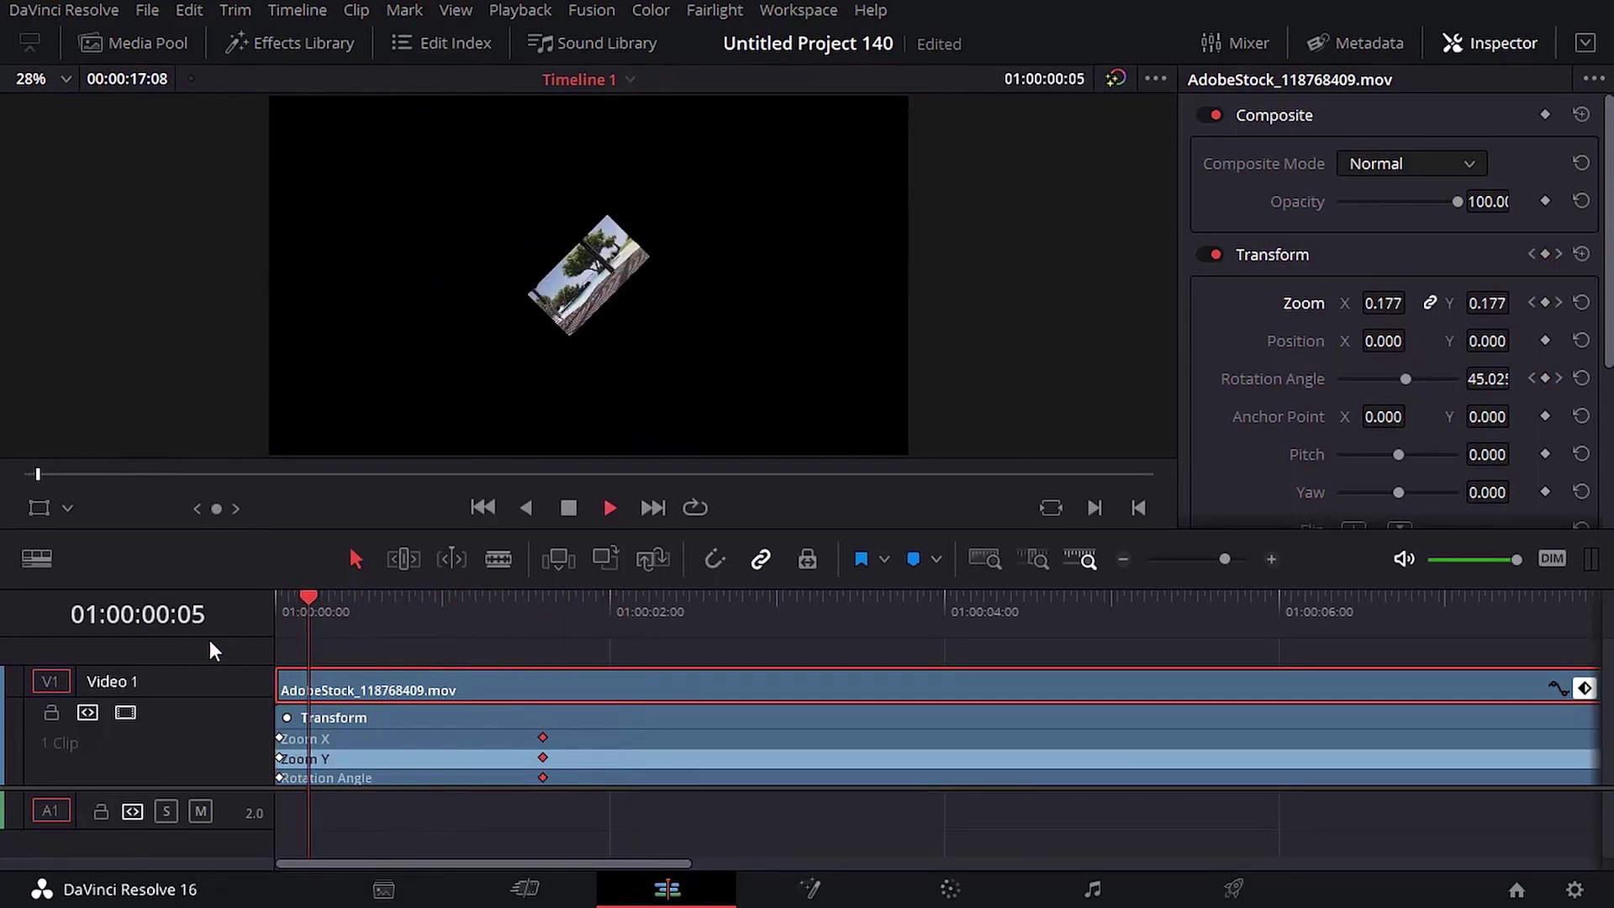
key(space)
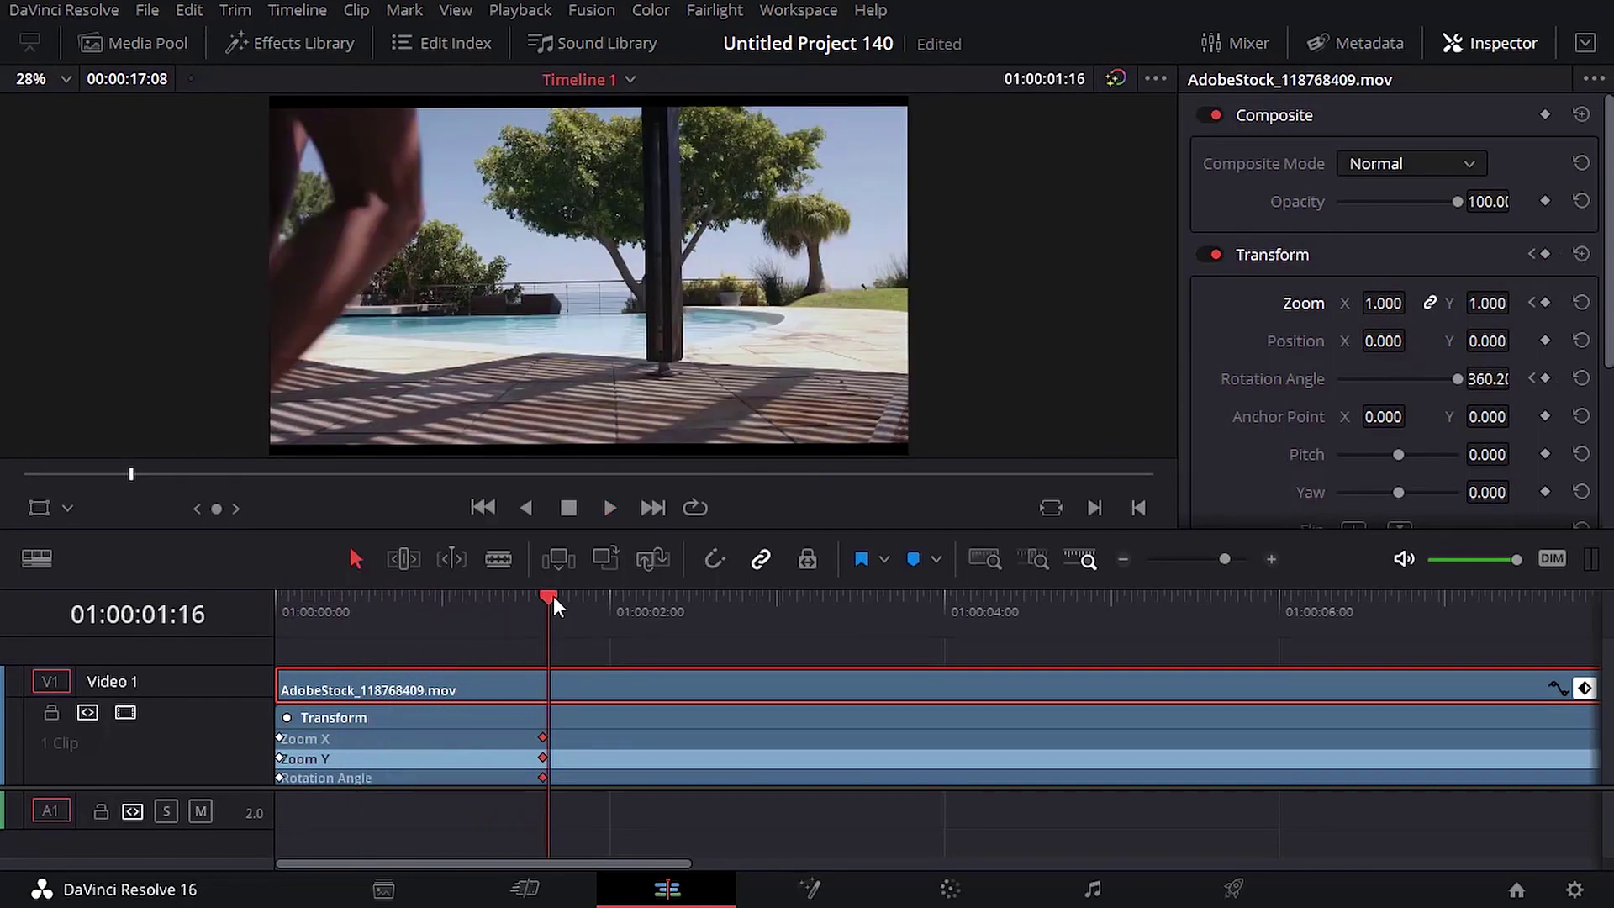
drag(554, 597, 120, 626)
key(space)
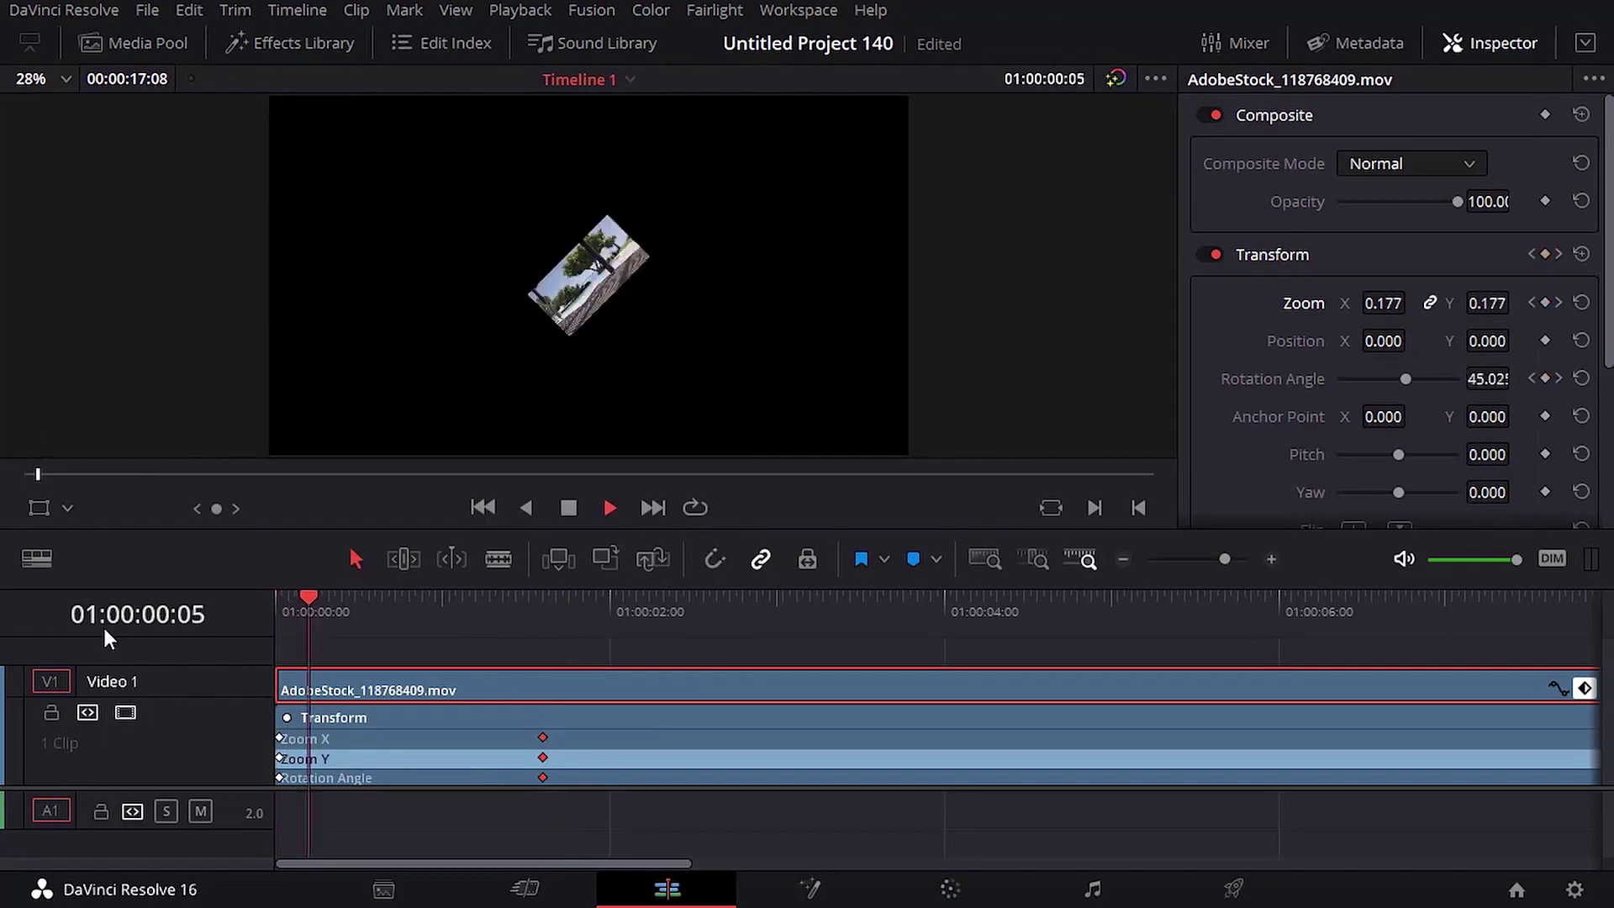
Set the end Rotation Angle keyframe to 600 degrees and preview the faster spin.
key(space)
click(543, 778)
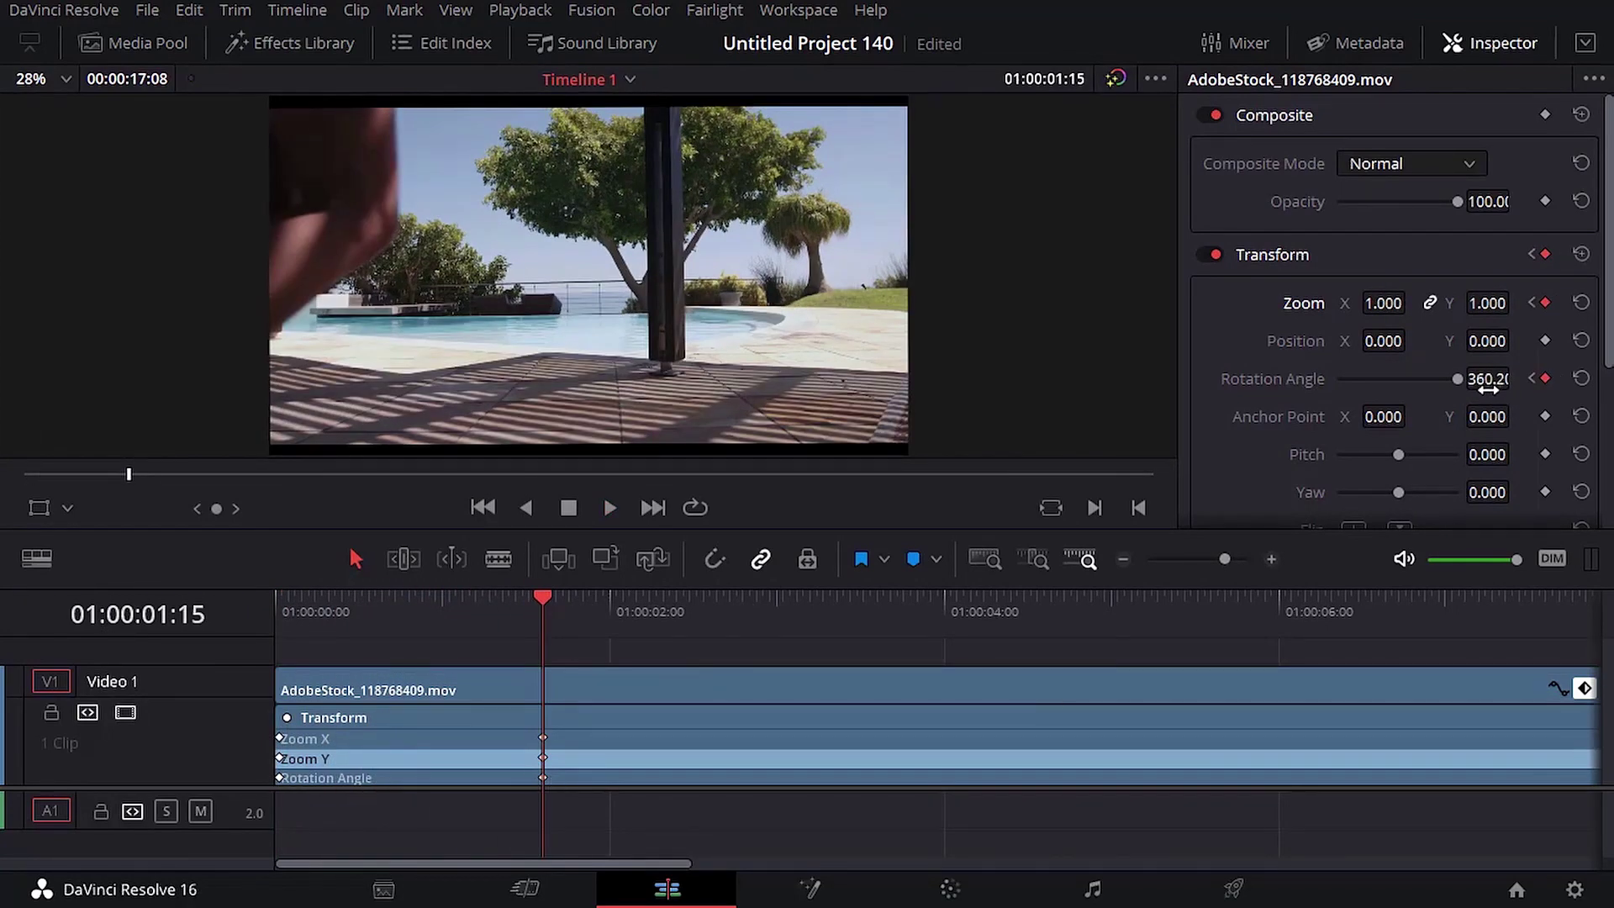
click(544, 779)
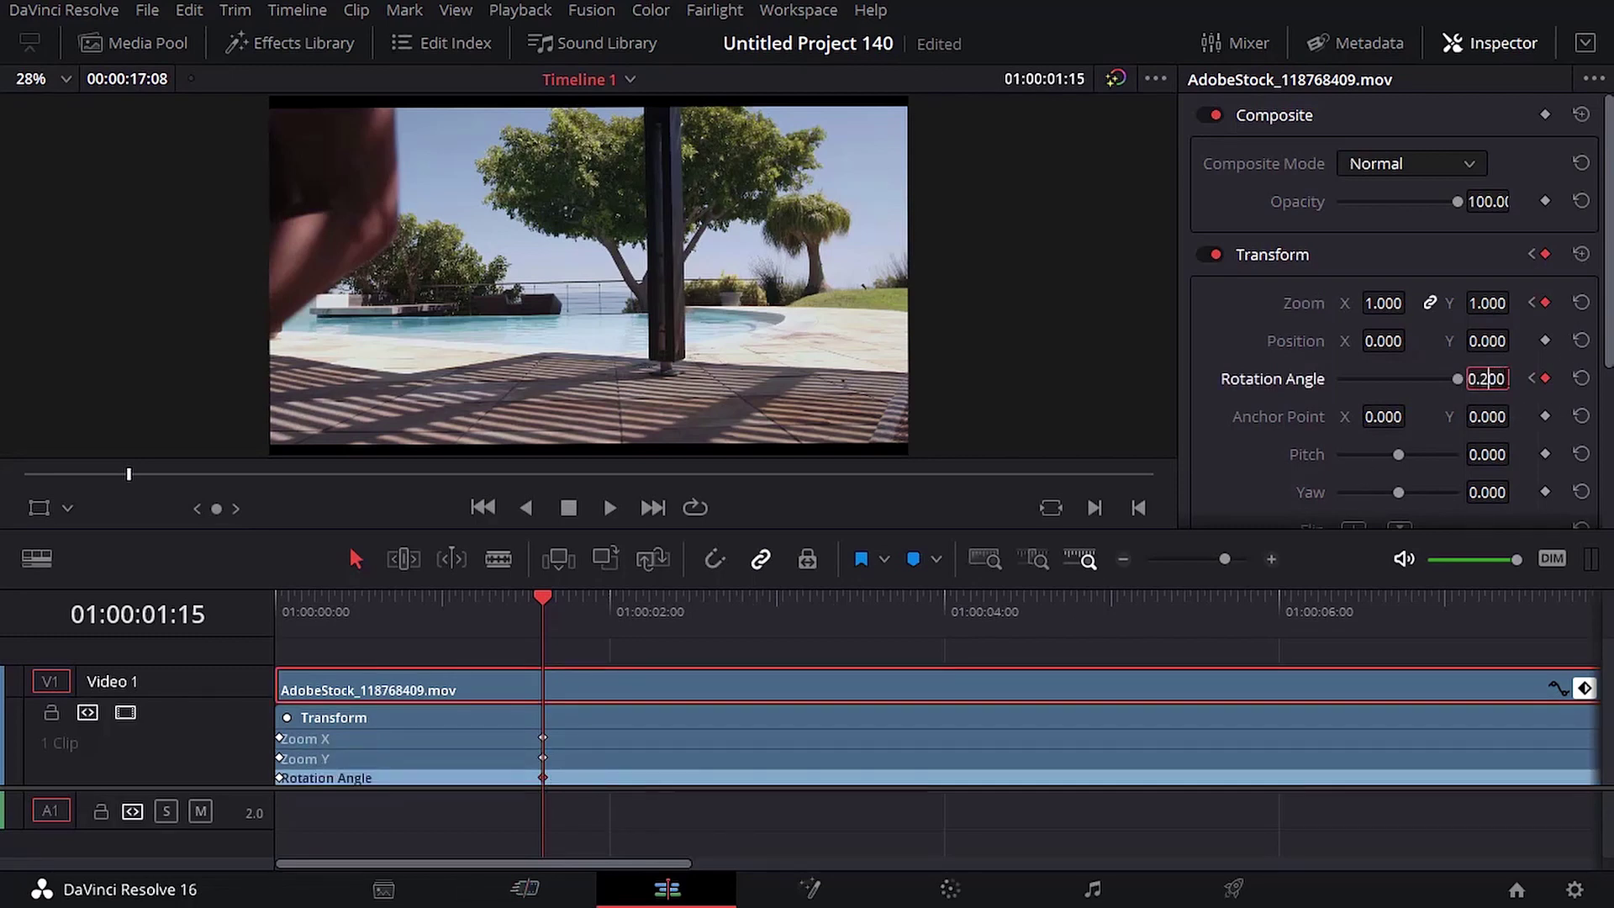
text(600)
key(Return)
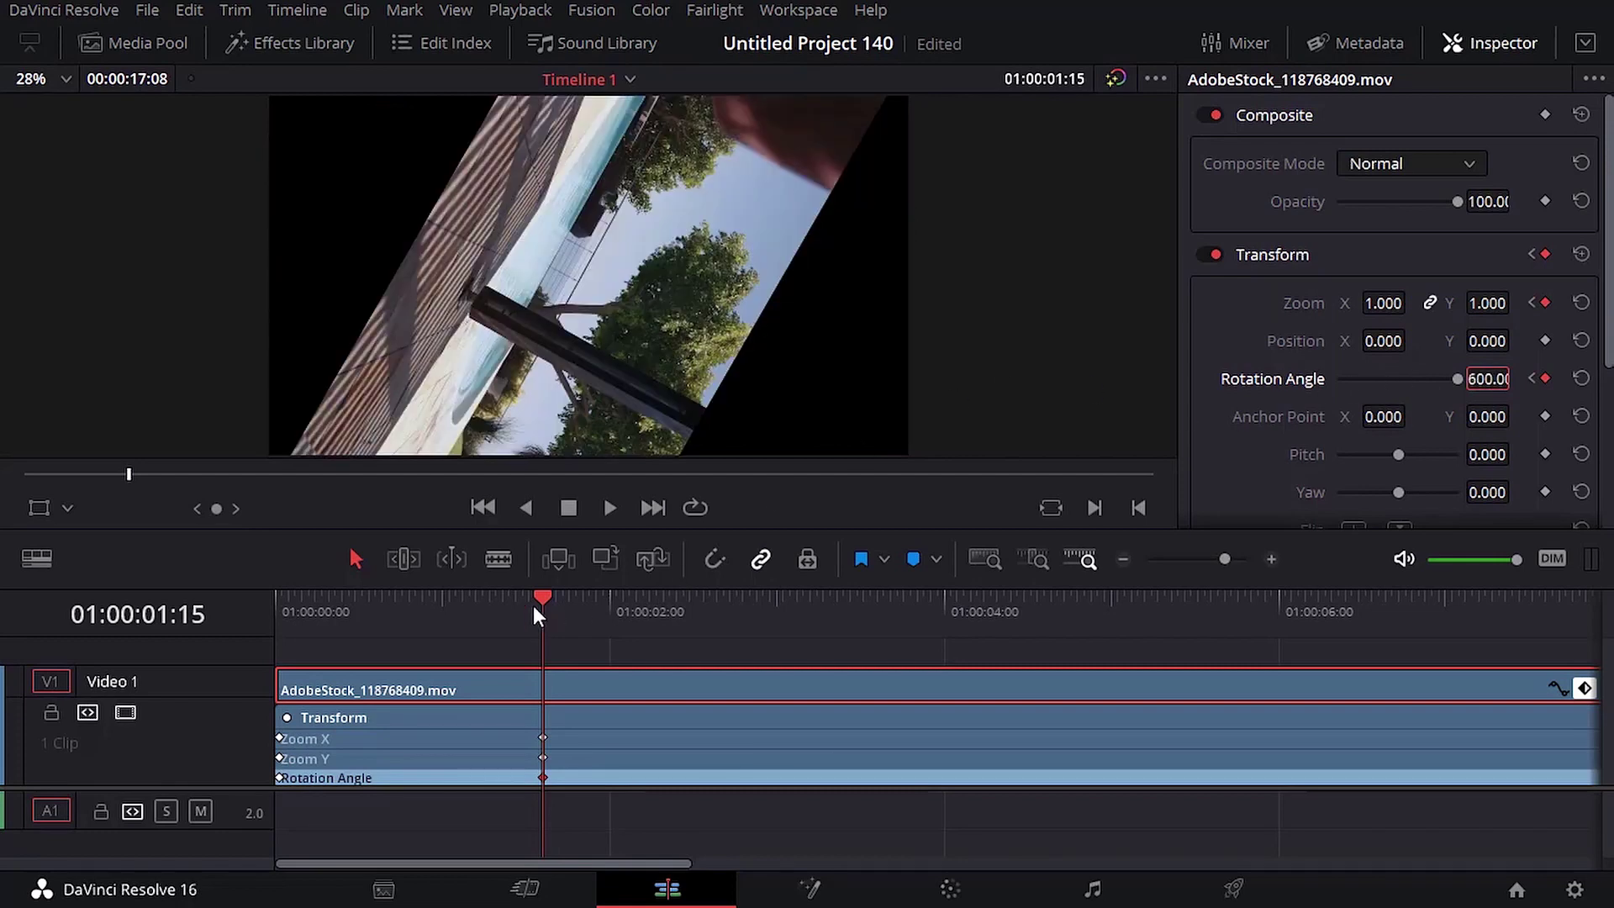
key(Home)
key(space)
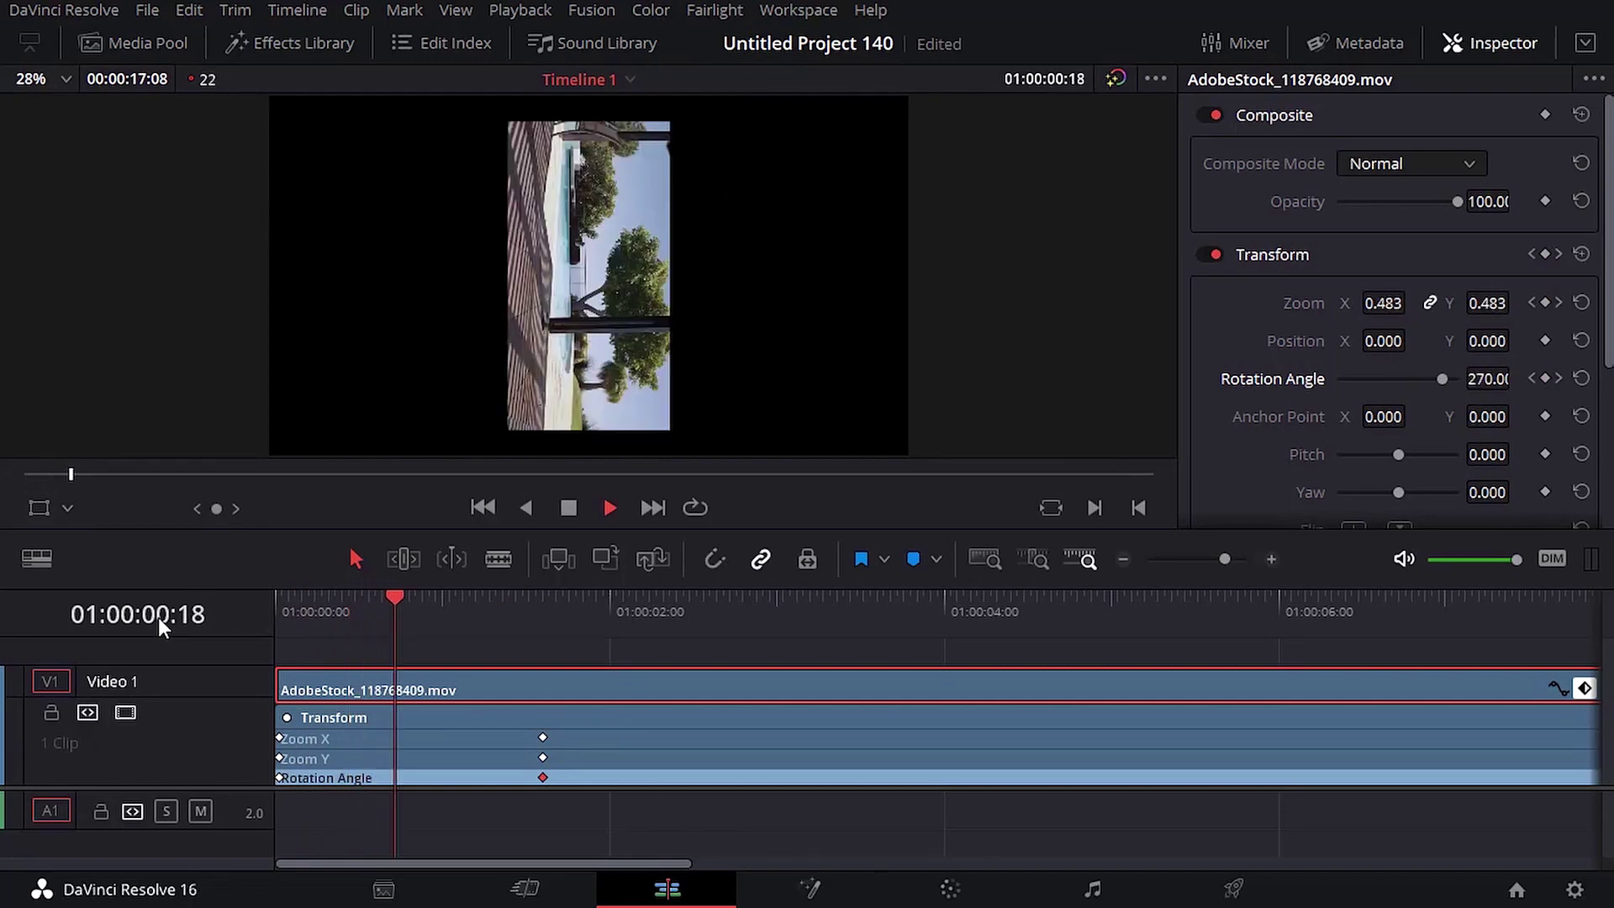
key(space)
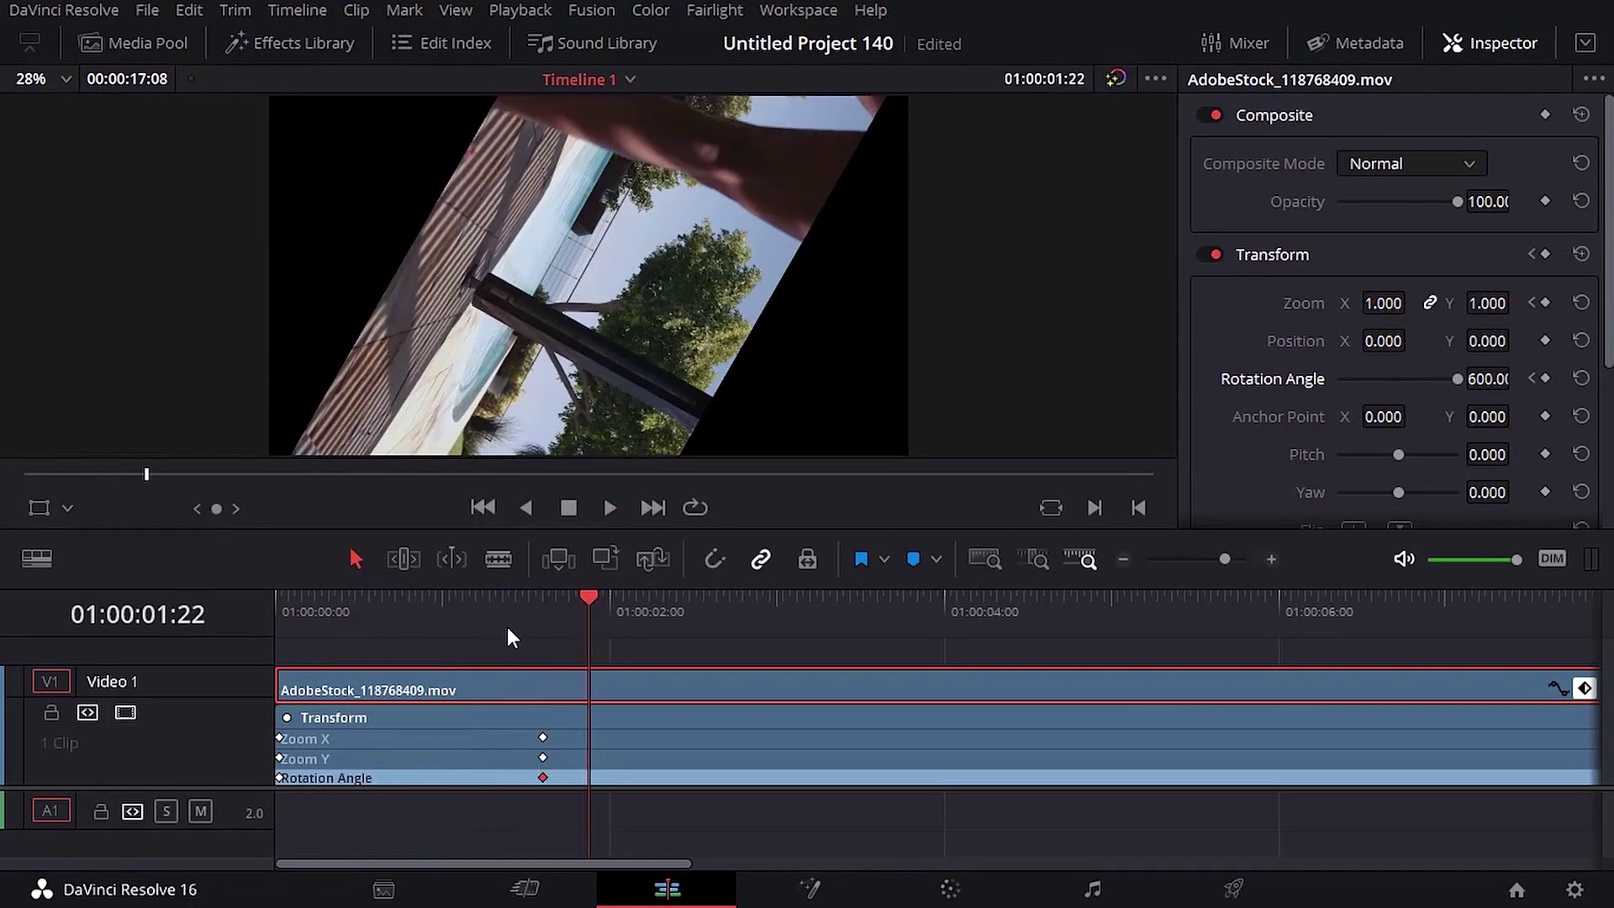
Raise the end rotation keyframe to about 720 degrees and play the two-turn spin.
drag(590, 590, 545, 605)
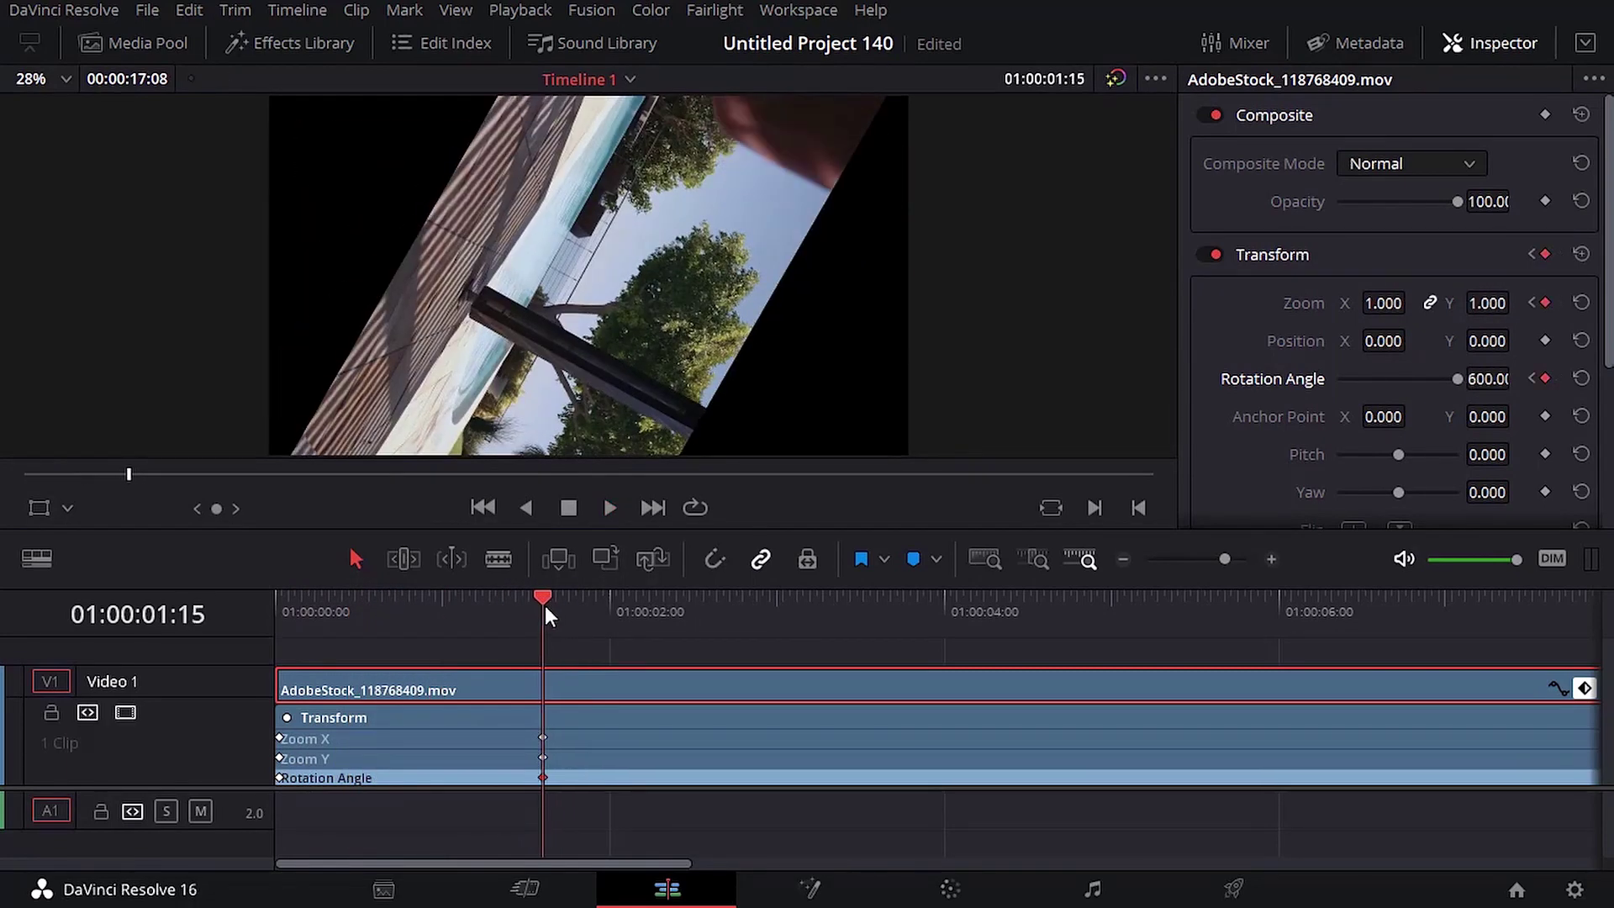
mouse_move(1495, 378)
mouse_down()
mouse_move(1516, 378)
mouse_move(1499, 378)
mouse_up()
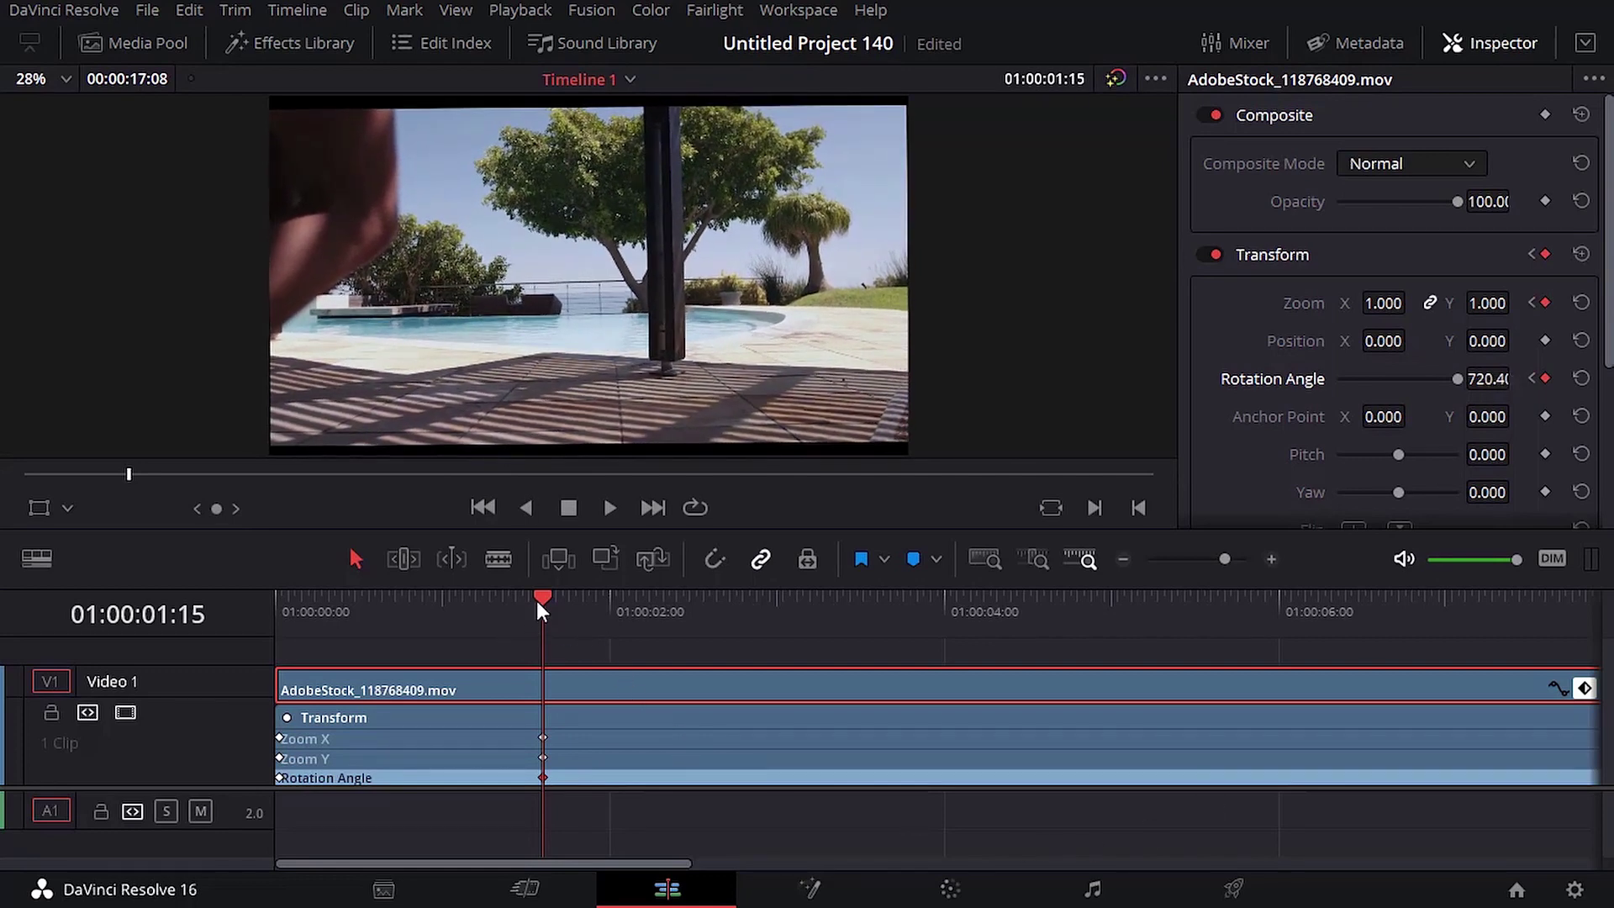
key(Home)
key(space)
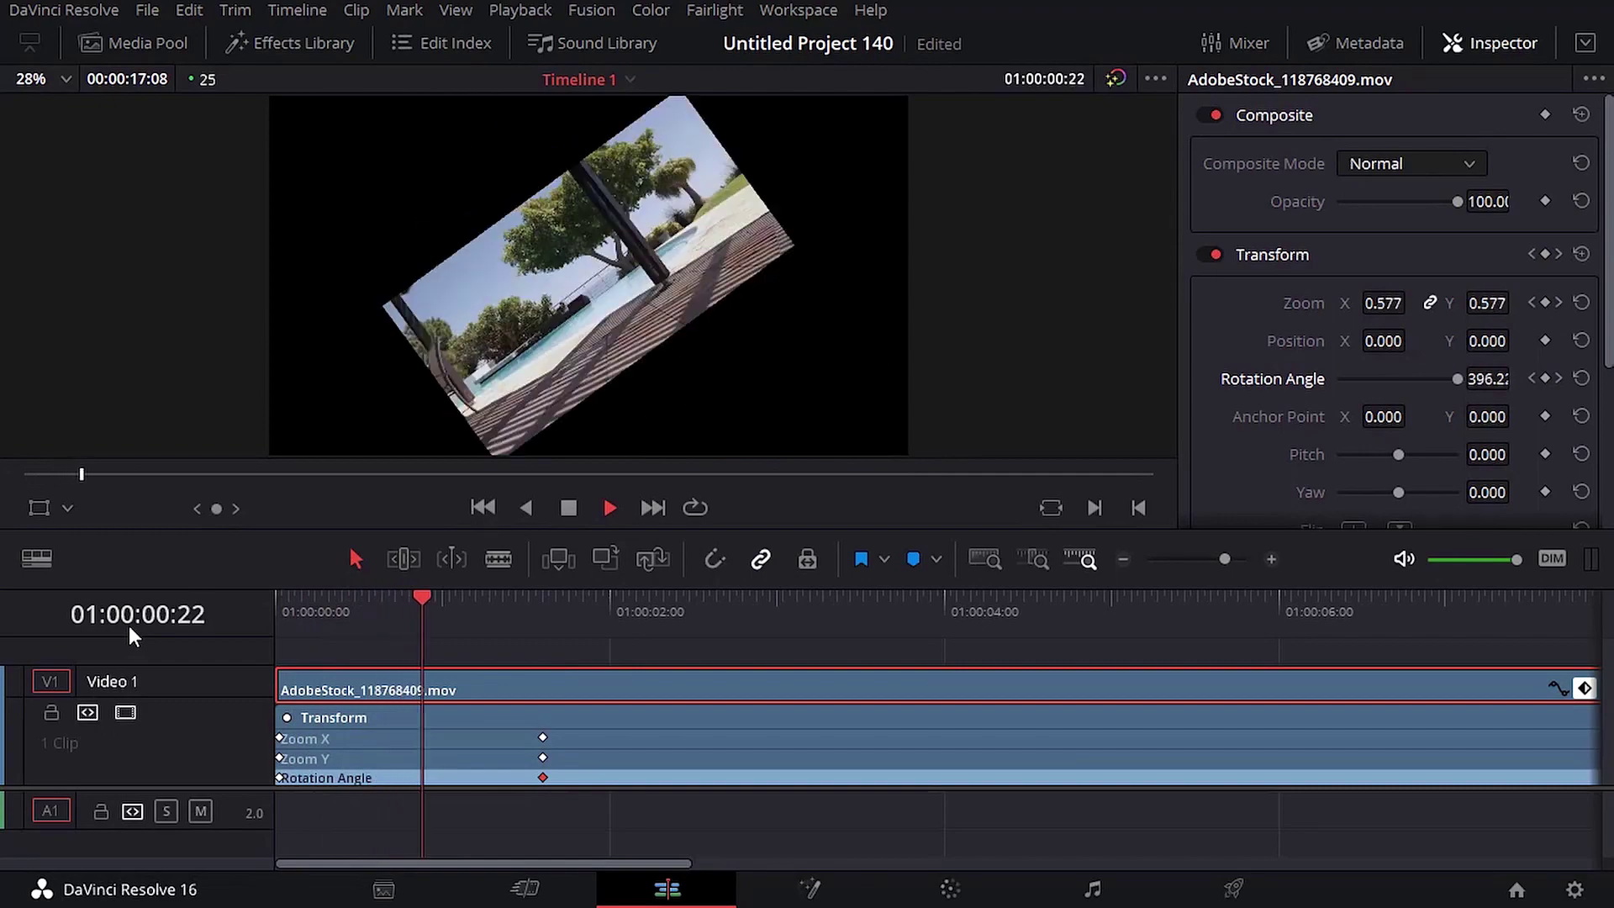
key(space)
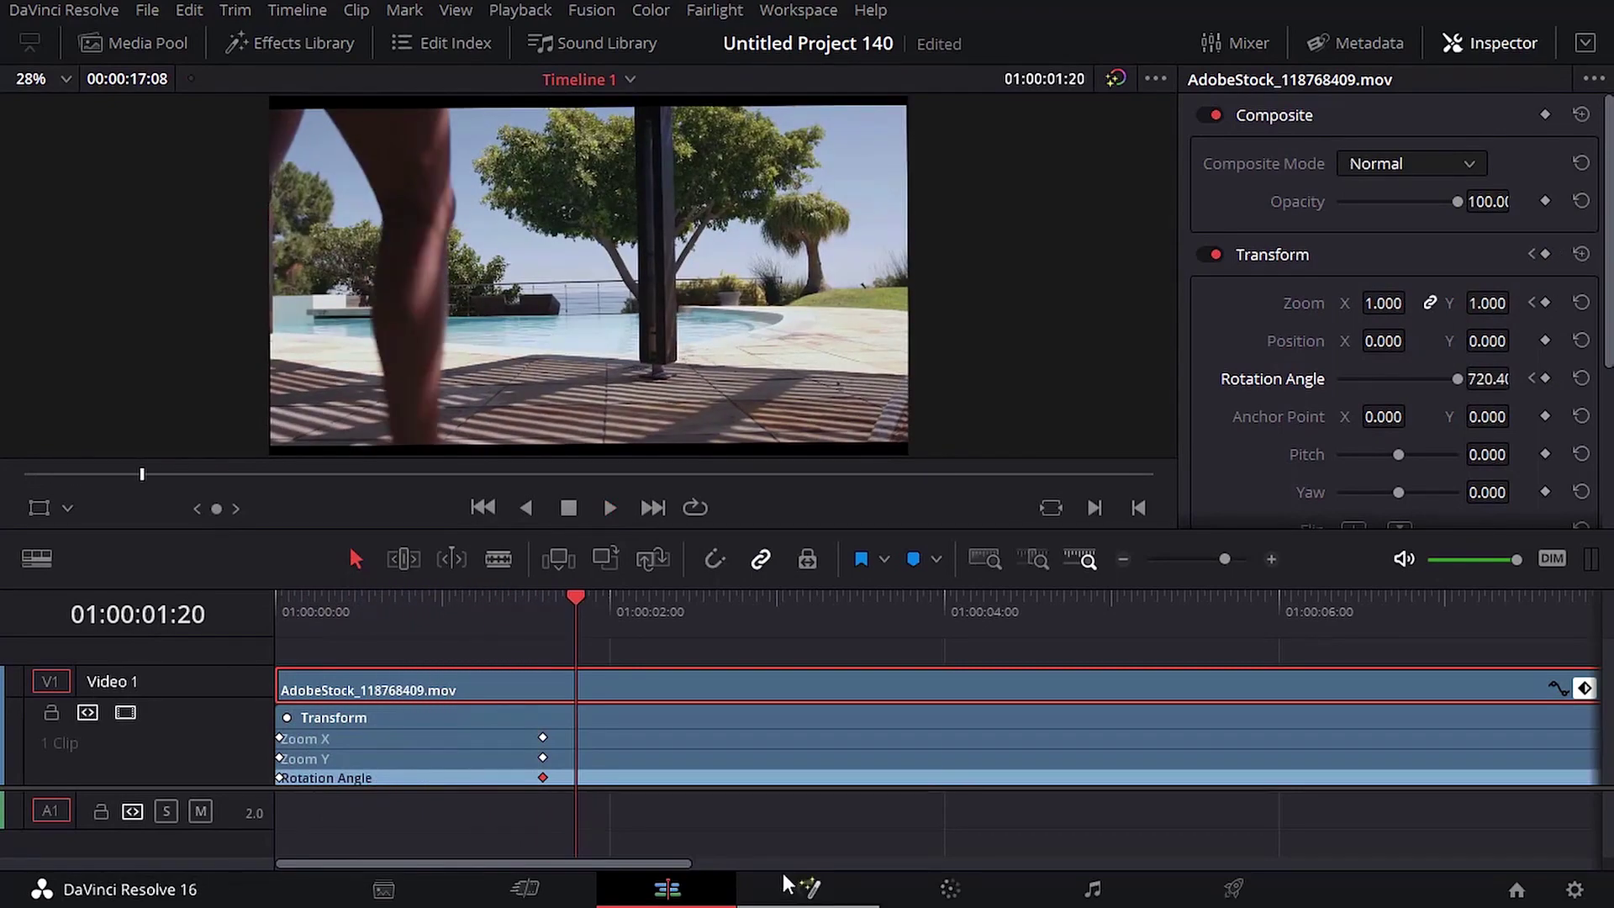